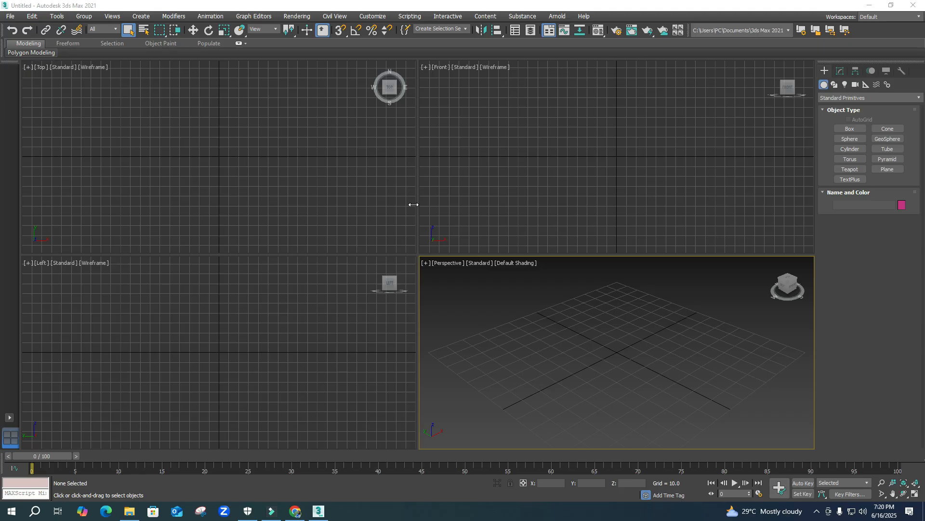
# Create an Extended Primitives capsule near the origin in the Top view, about 134 units high, with a radius of about 62.7.
pyautogui.click(511, 193)
pyautogui.click(505, 355)
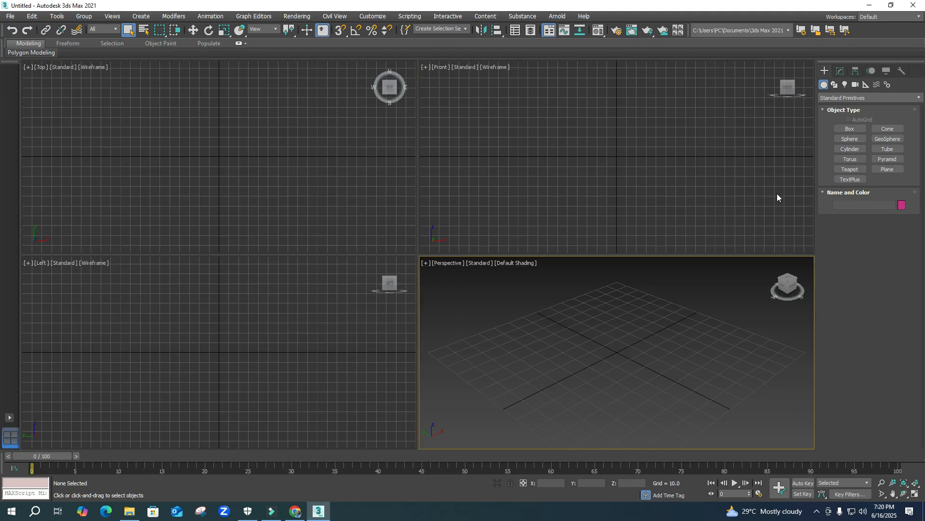
pyautogui.click(848, 99)
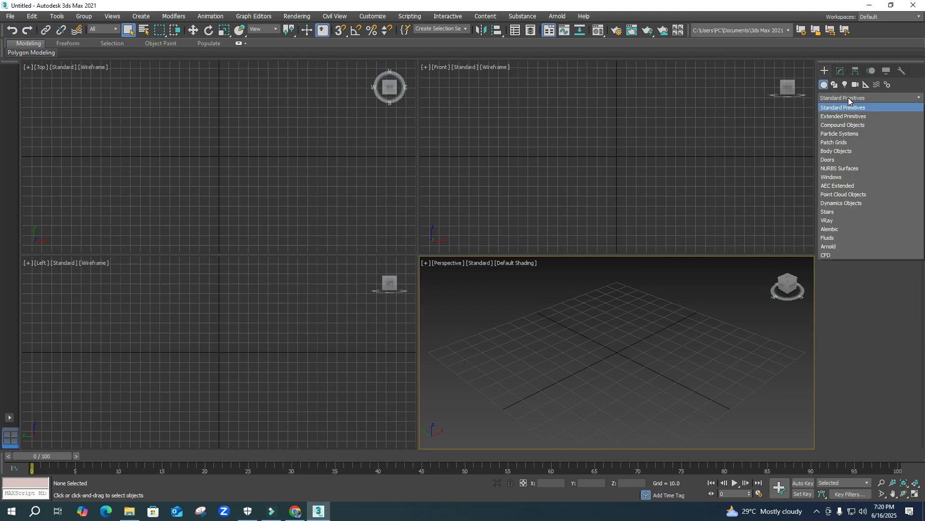
pyautogui.click(835, 117)
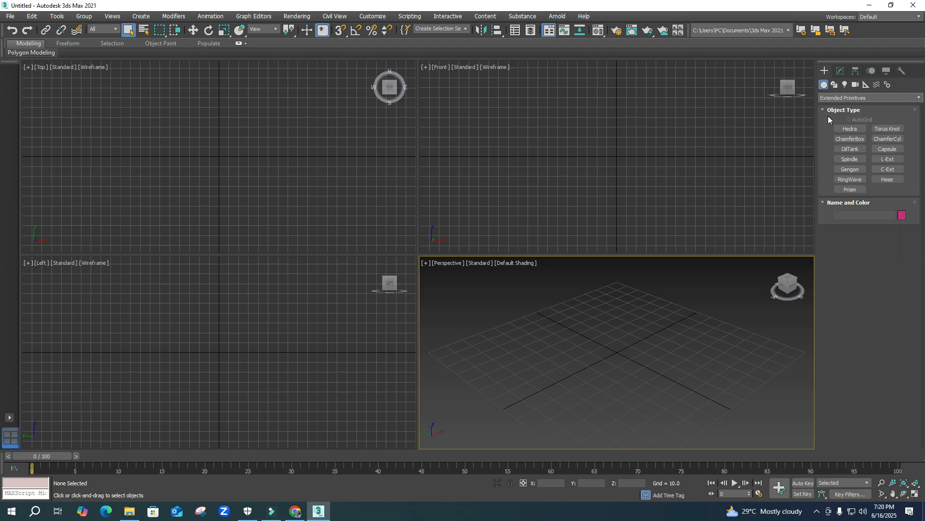
pyautogui.click(891, 150)
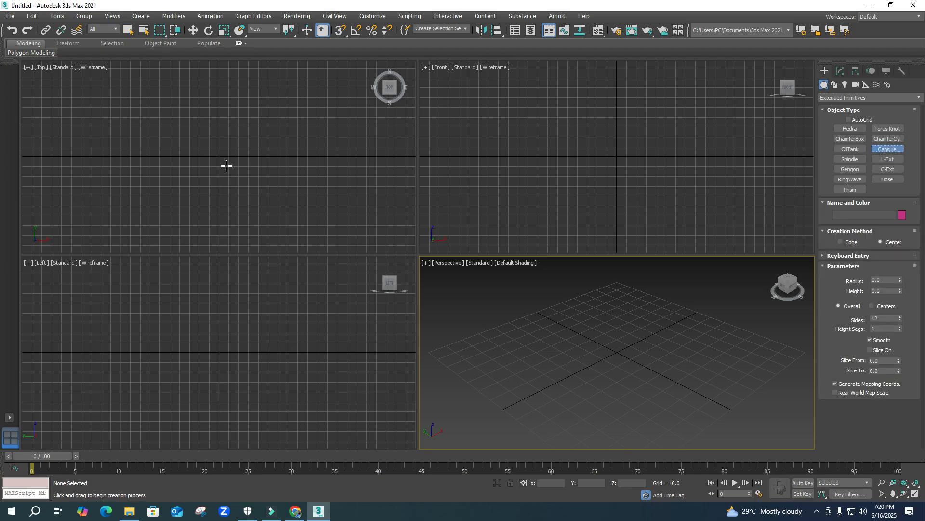
pyautogui.moveTo(218, 156); pyautogui.dragTo(230, 197)
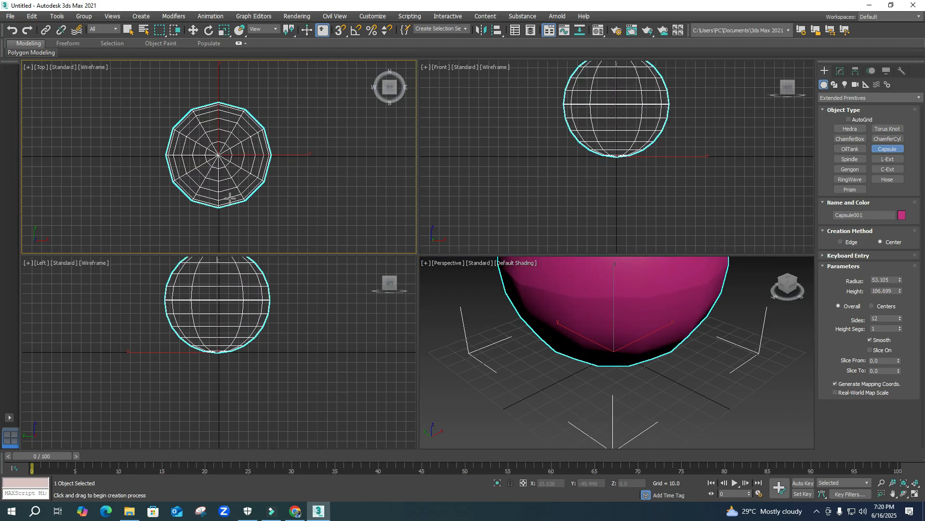
pyautogui.click(230, 180)
pyautogui.scroll(-4, 576, 318)
pyautogui.moveTo(575, 321); pyautogui.dragTo(578, 368, button='middle')
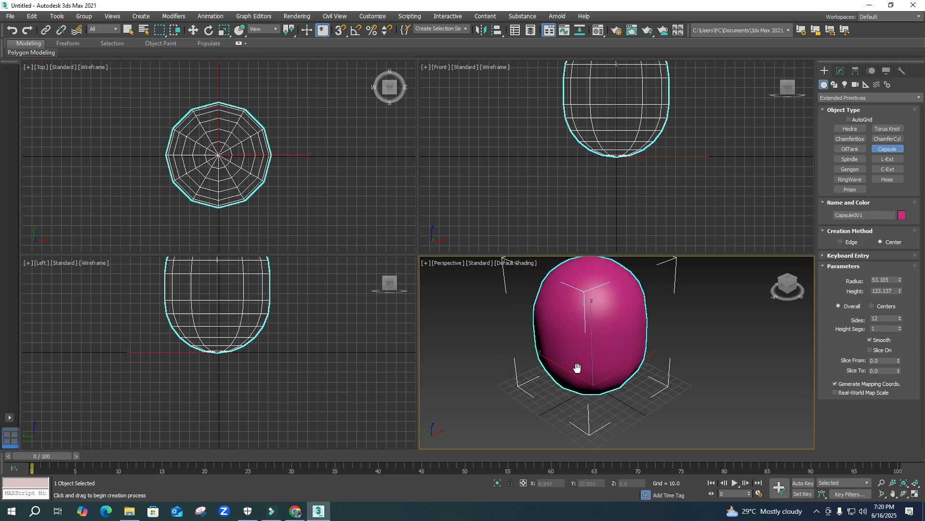
pyautogui.click(840, 71)
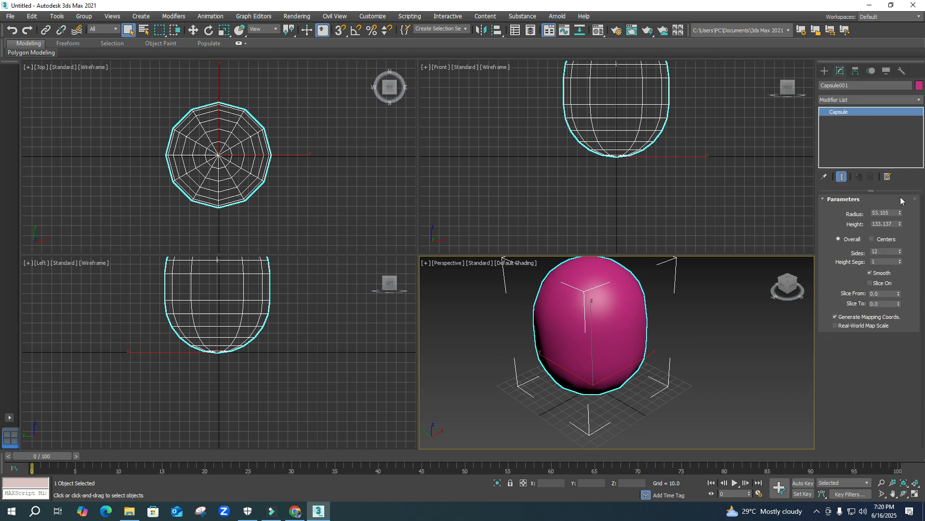
pyautogui.moveTo(899, 213); pyautogui.dragTo(904, 202)
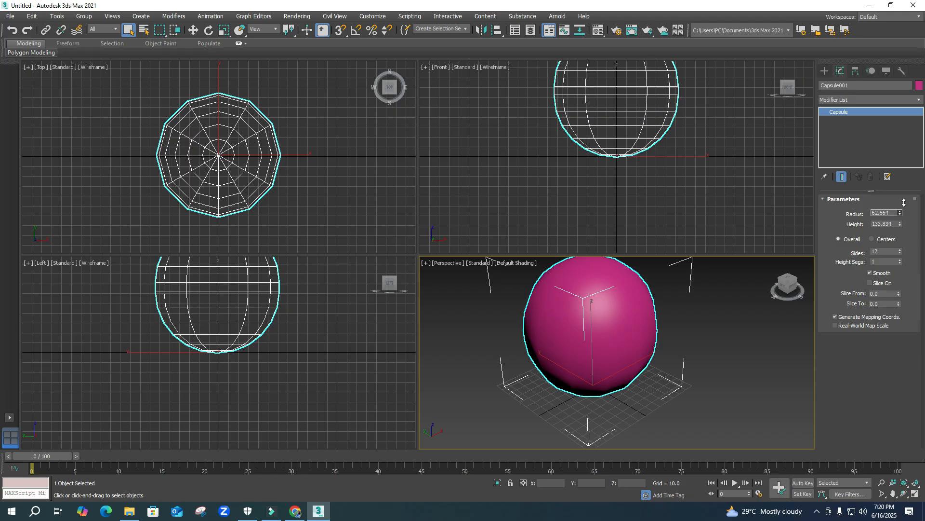
# Convert the capsule to an editable poly, working in the maximized Front view.
pyautogui.moveTo(631, 181); pyautogui.dragTo(626, 210, button='middle')
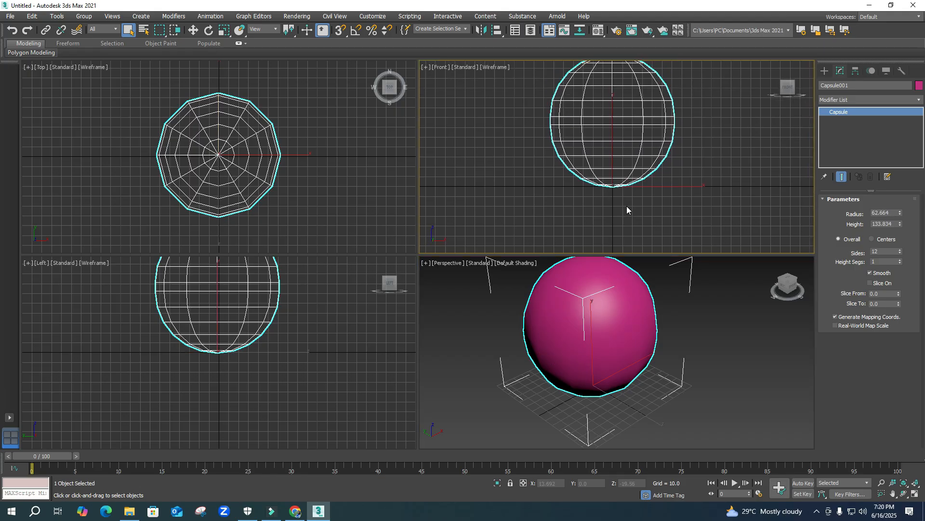
pyautogui.hotkey('alt', 'w')
pyautogui.moveTo(534, 233); pyautogui.dragTo(535, 274, button='middle')
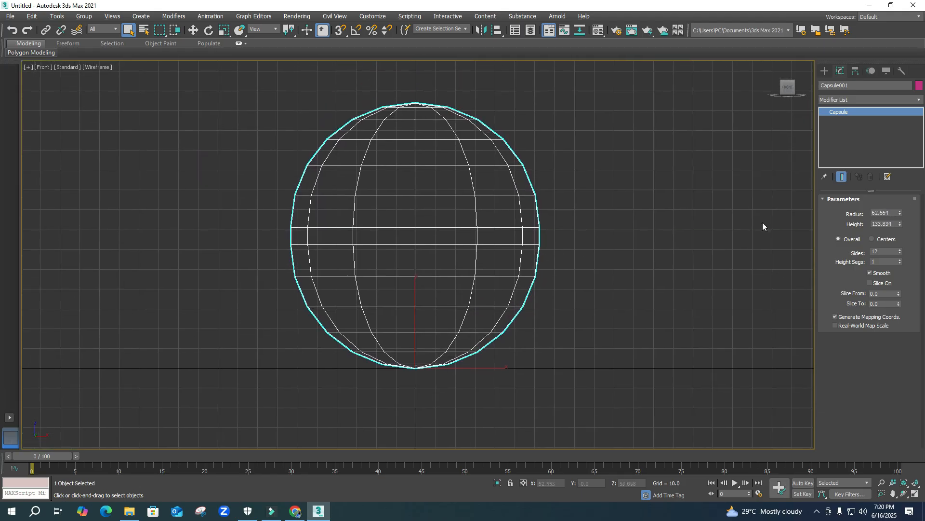
pyautogui.press('w')
pyautogui.moveTo(488, 369); pyautogui.dragTo(483, 368)
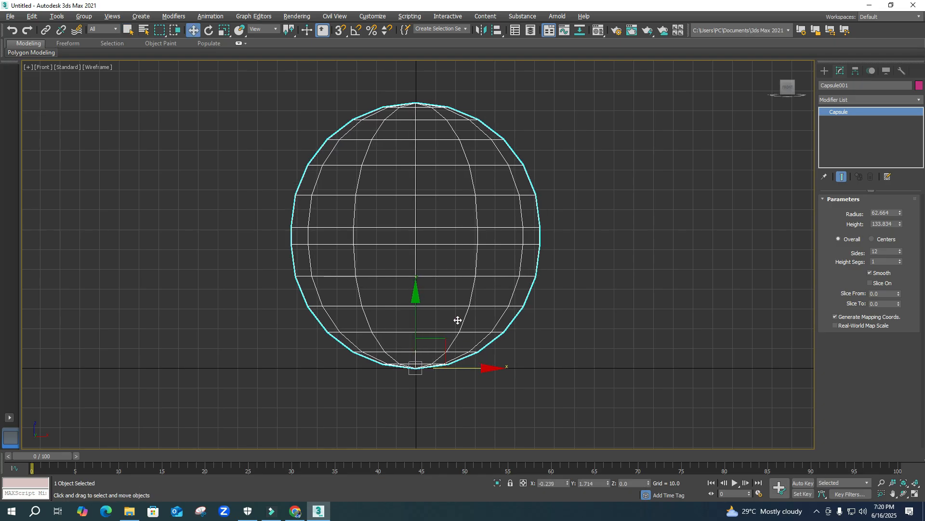
pyautogui.rightClick(467, 305)
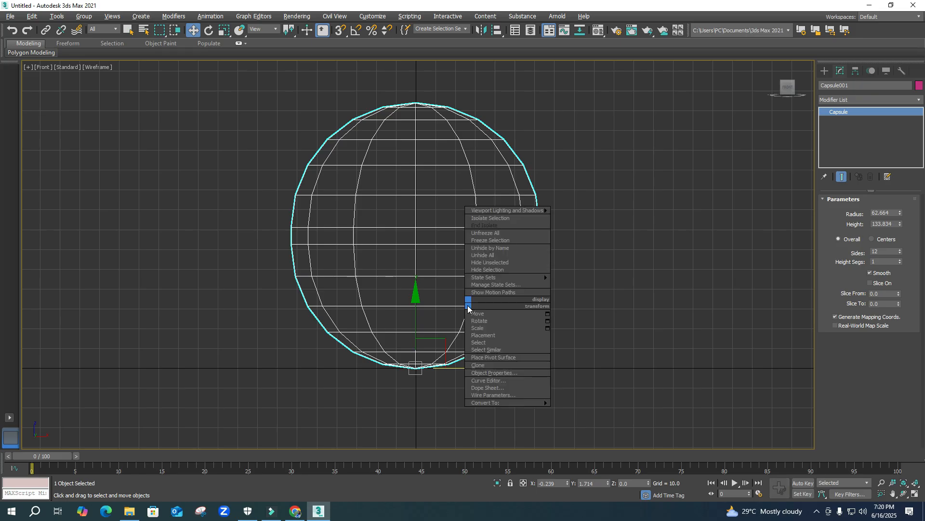
pyautogui.moveTo(546, 405)
pyautogui.click(585, 410)
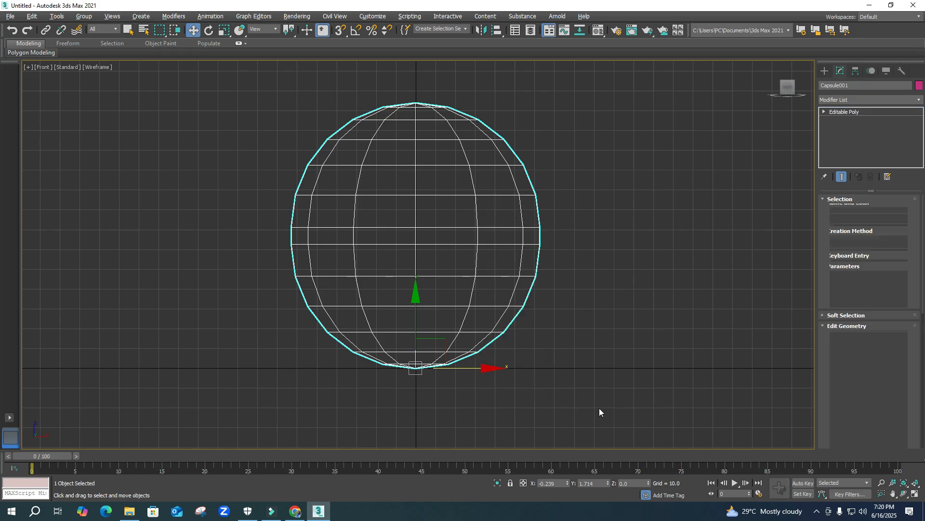
# Delete all of the capsule's polygons except the single horizontal row just below its middle.
pyautogui.click(882, 212)
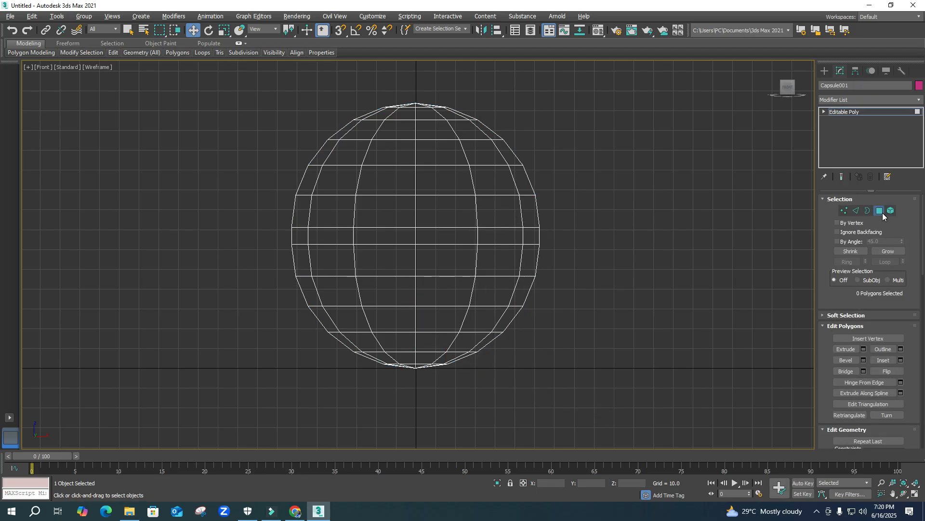
pyautogui.moveTo(261, 250); pyautogui.dragTo(589, 266)
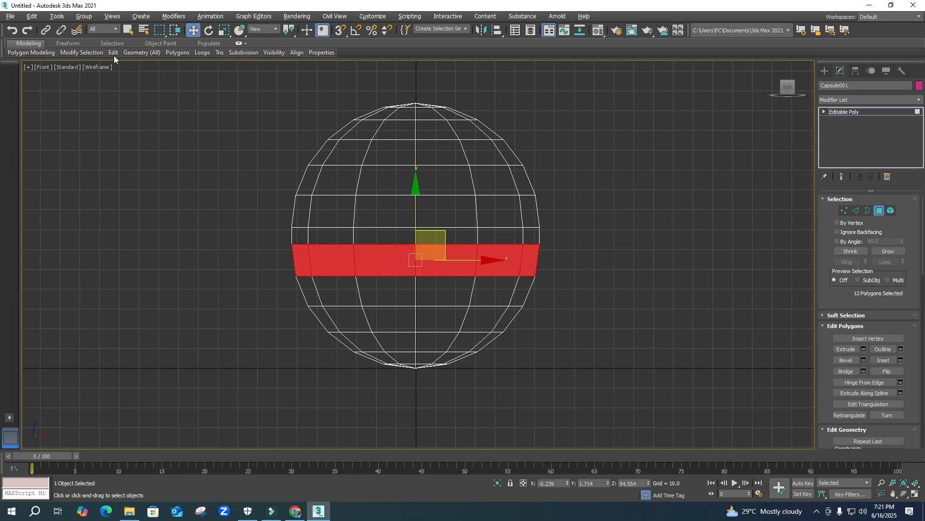
pyautogui.click(31, 18)
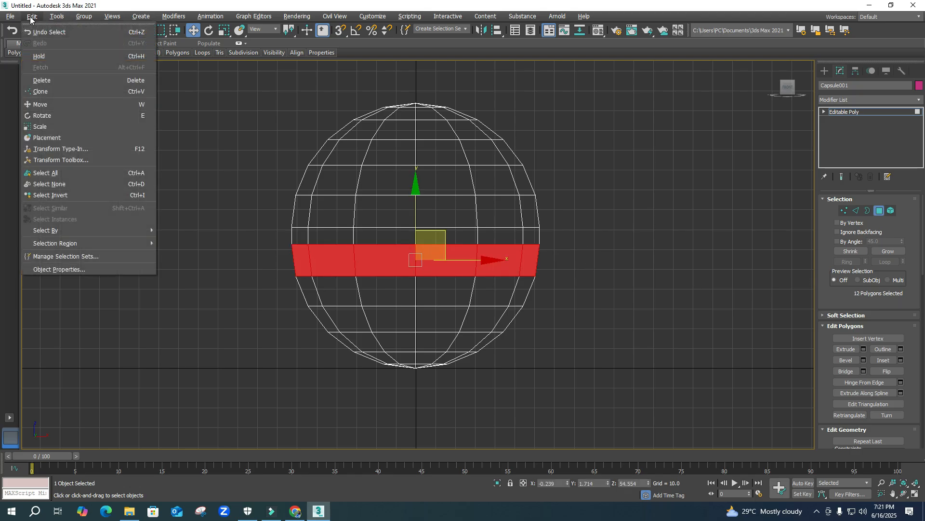
pyautogui.click(42, 196)
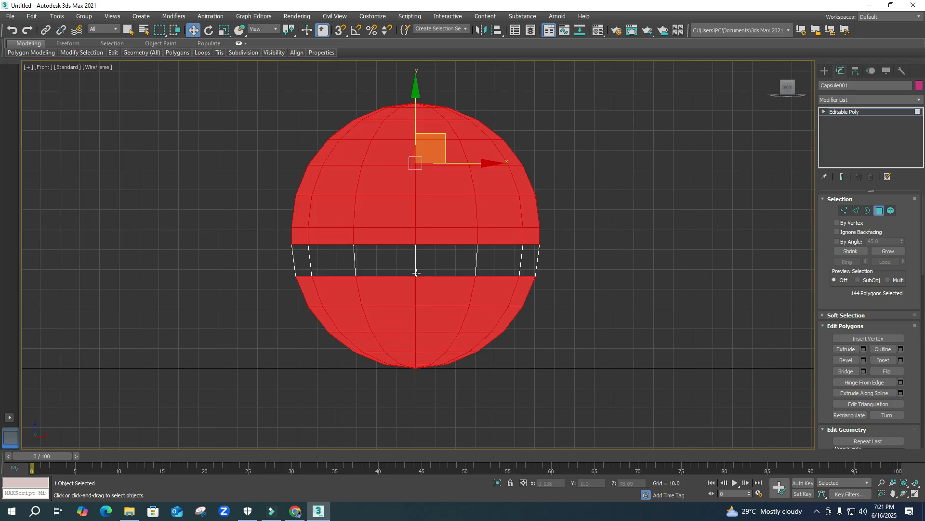
pyautogui.press('Delete')
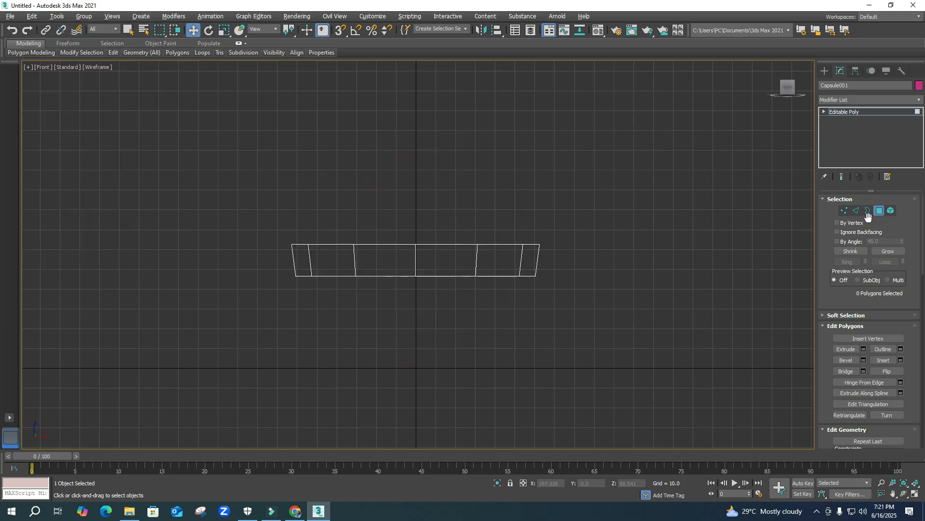
# Scale the lower ring of vertices inward so the remaining band tapers toward its bottom.
pyautogui.click(844, 211)
pyautogui.moveTo(277, 259); pyautogui.dragTo(562, 298)
pyautogui.moveTo(421, 215); pyautogui.dragTo(428, 288)
pyautogui.press('r')
pyautogui.hotkey('alt', 'w')
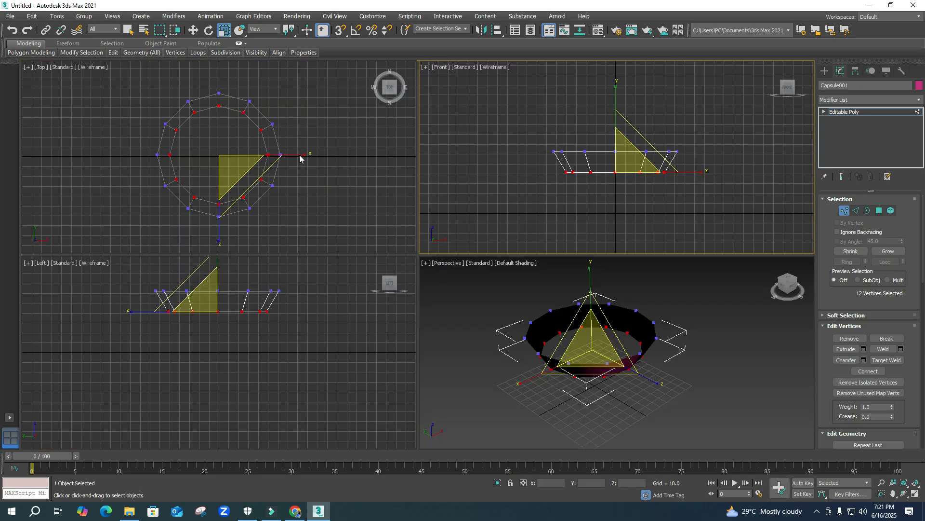
# Leave vertex editing and show the tapered band with edged faces in the maximized Perspective view.
pyautogui.click(511, 383)
pyautogui.hotkey('alt', 'w')
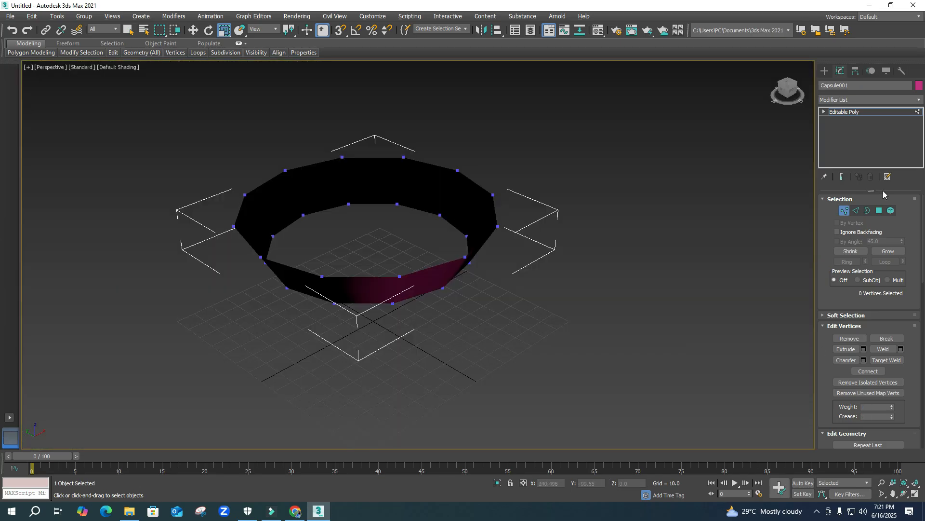
pyautogui.click(841, 210)
pyautogui.click(423, 350)
pyautogui.press('F4')
pyautogui.click(423, 324)
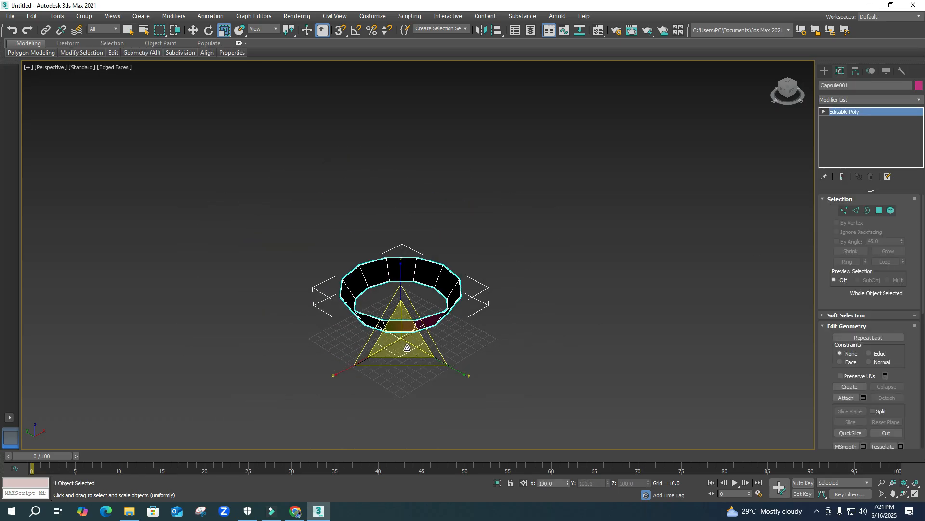
# Center the pivot of the tapered band to the object, affecting the pivot only.
pyautogui.click(854, 71)
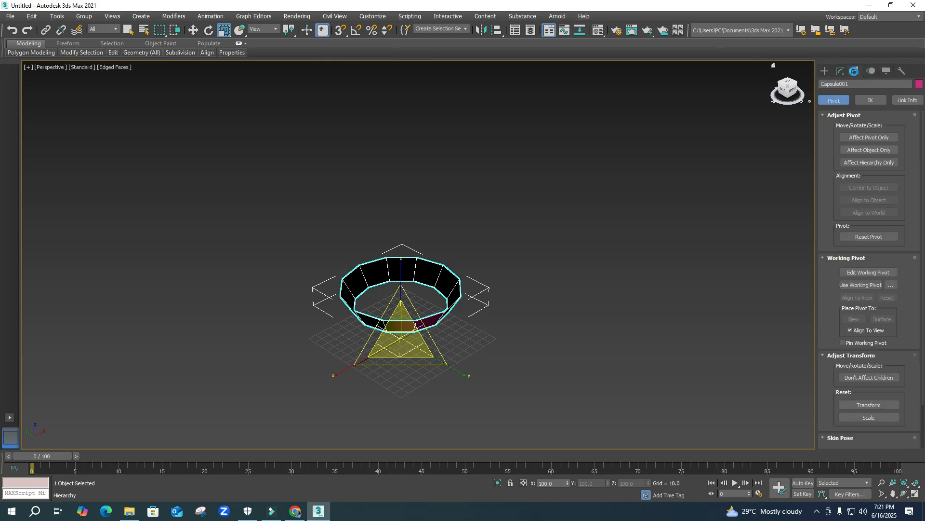
pyautogui.click(863, 138)
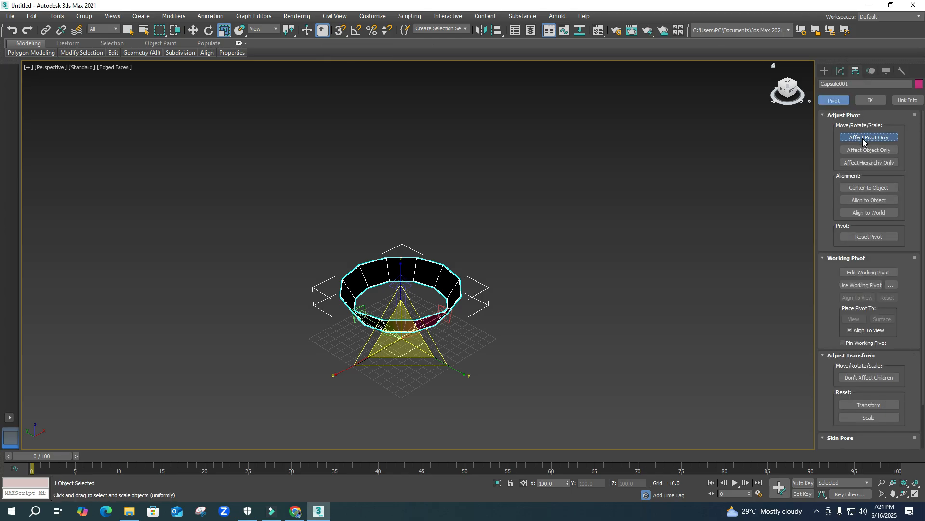
pyautogui.click(866, 188)
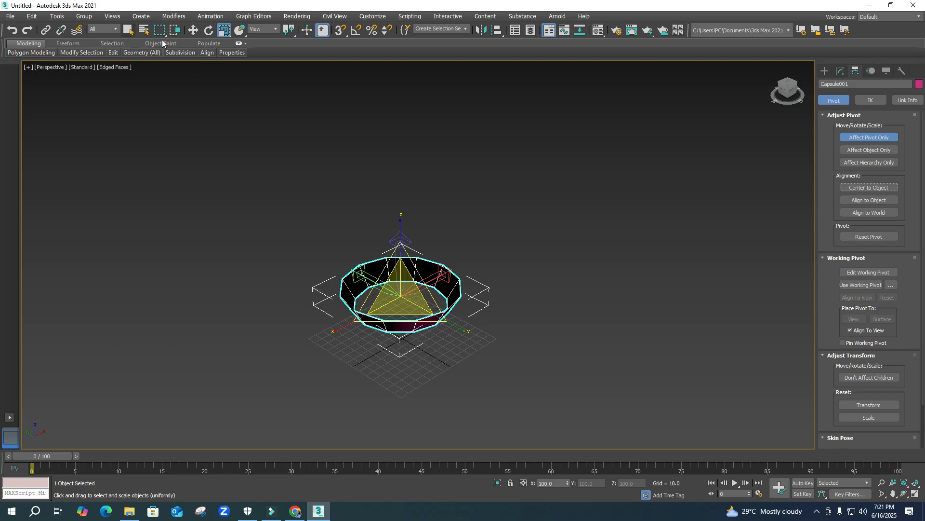
pyautogui.press('w')
pyautogui.click(450, 360)
pyautogui.moveTo(449, 360); pyautogui.dragTo(458, 333, button='middle')
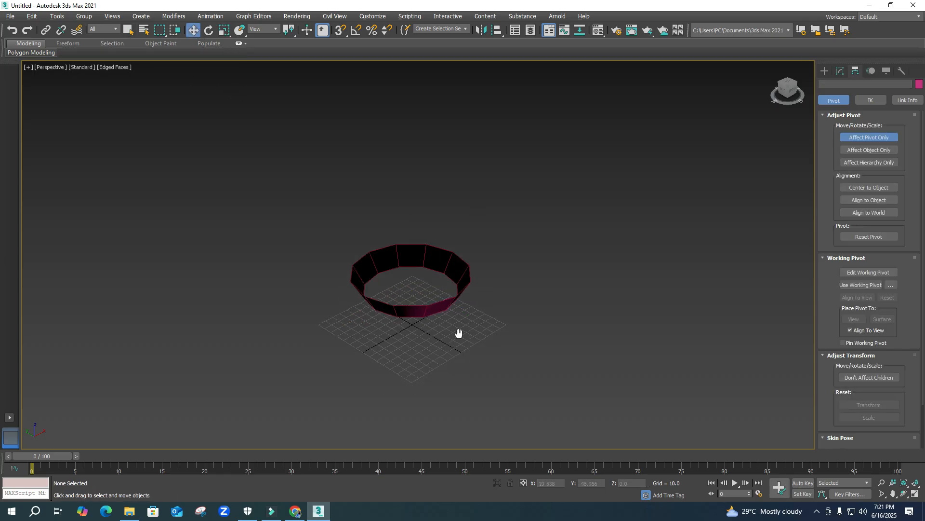
pyautogui.scroll(3, 426, 294)
pyautogui.click(424, 290)
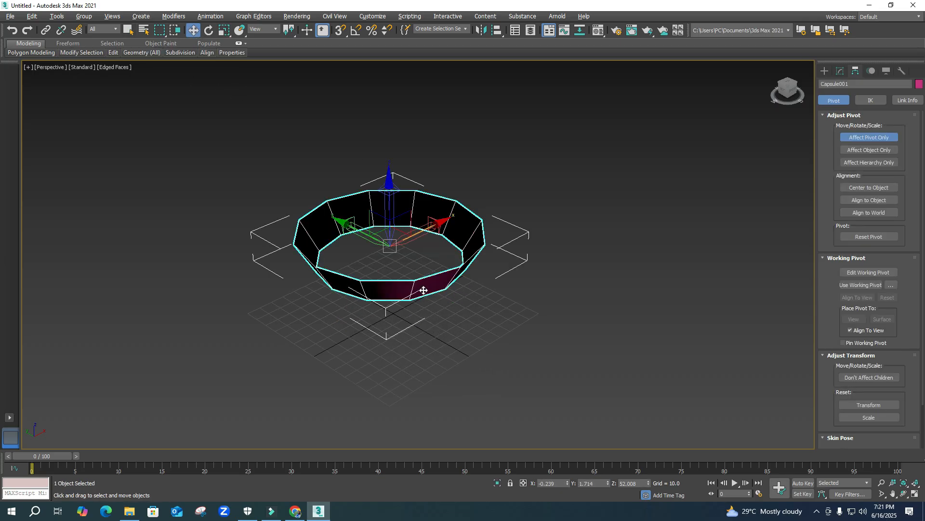
pyautogui.click(869, 140)
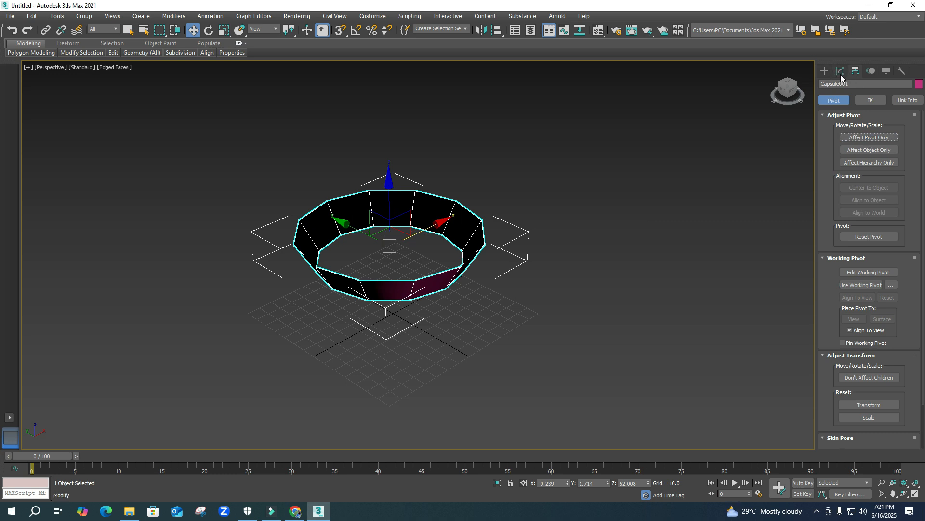
# Cap the open bottom border of the tapered band to close the base of the bowl.
pyautogui.click(842, 72)
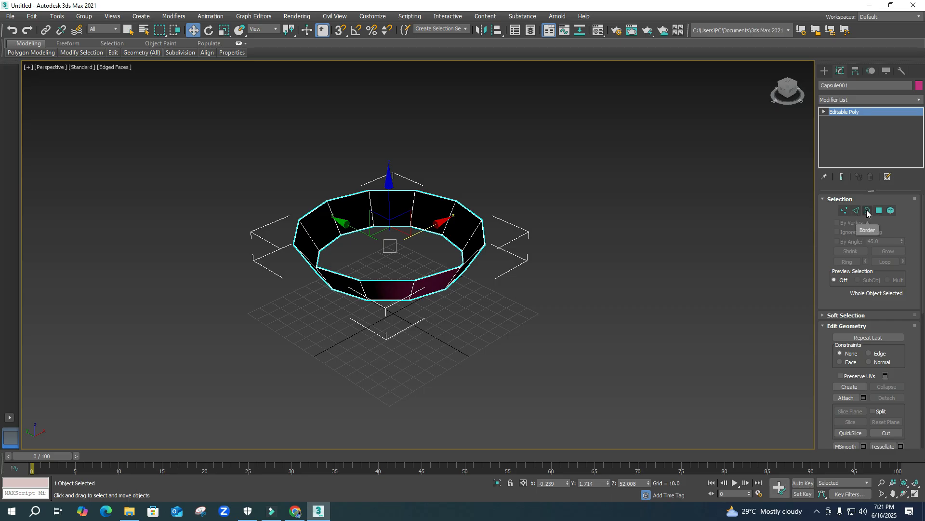
pyautogui.click(868, 211)
pyautogui.click(450, 241)
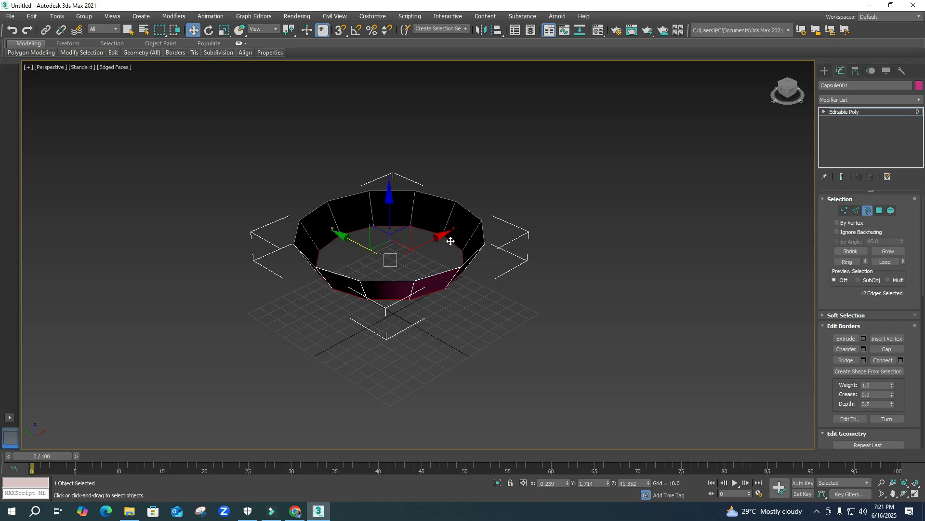
pyautogui.rightClick(447, 239)
pyautogui.click(436, 264)
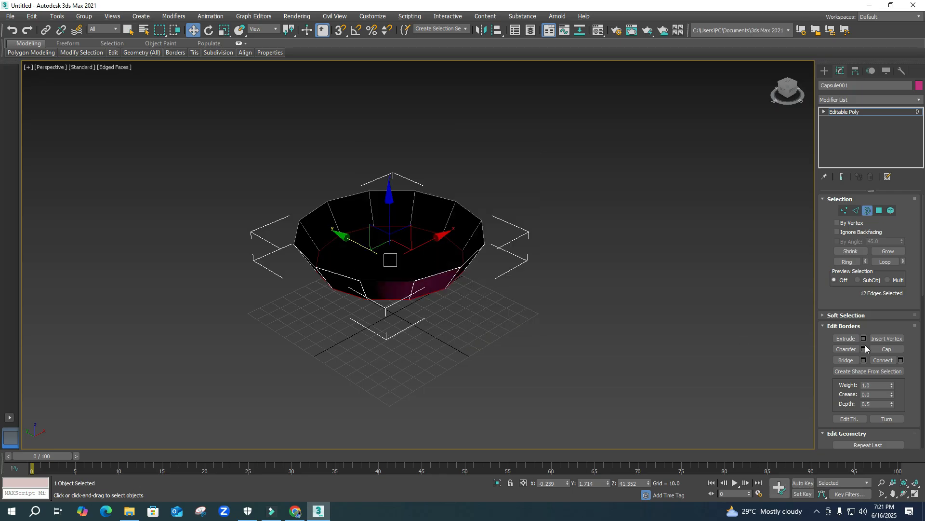
pyautogui.click(522, 324)
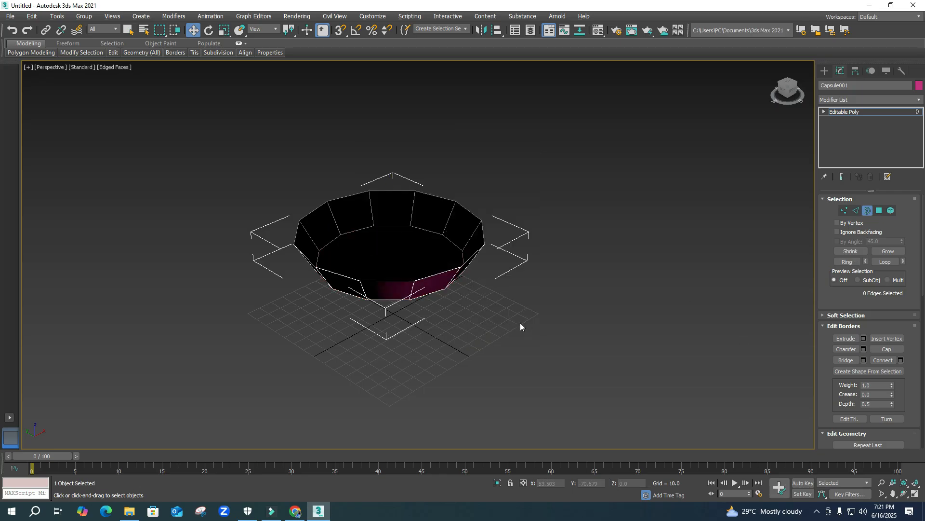
pyautogui.click(869, 212)
# Add a Shell modifier to the capped bowl to give its walls thickness.
pyautogui.click(406, 267)
pyautogui.click(404, 268)
pyautogui.keyDown('alt'); pyautogui.moveTo(427, 316); pyautogui.dragTo(448, 293, button='middle'); pyautogui.keyUp('alt')
pyautogui.scroll(5, 438, 268)
pyautogui.scroll(-2, 437, 267)
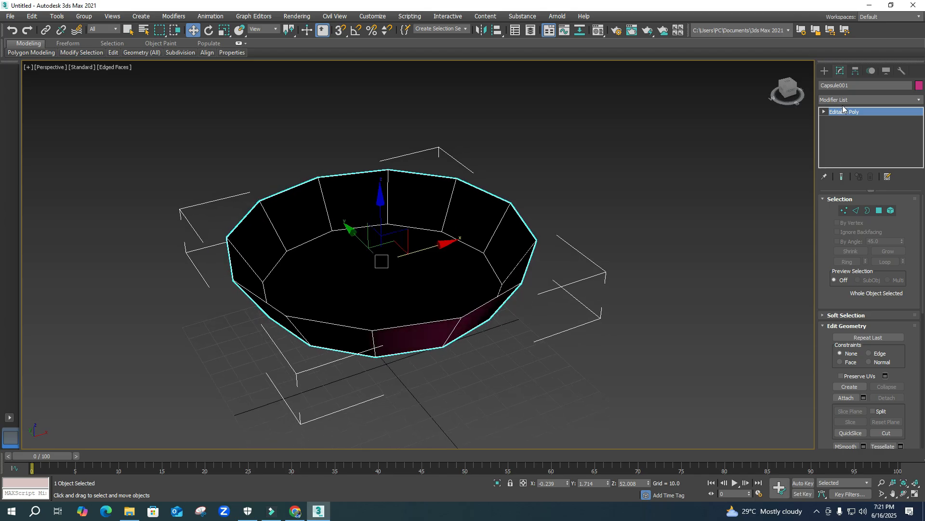
pyautogui.click(842, 99)
pyautogui.scroll(-5, 840, 129)
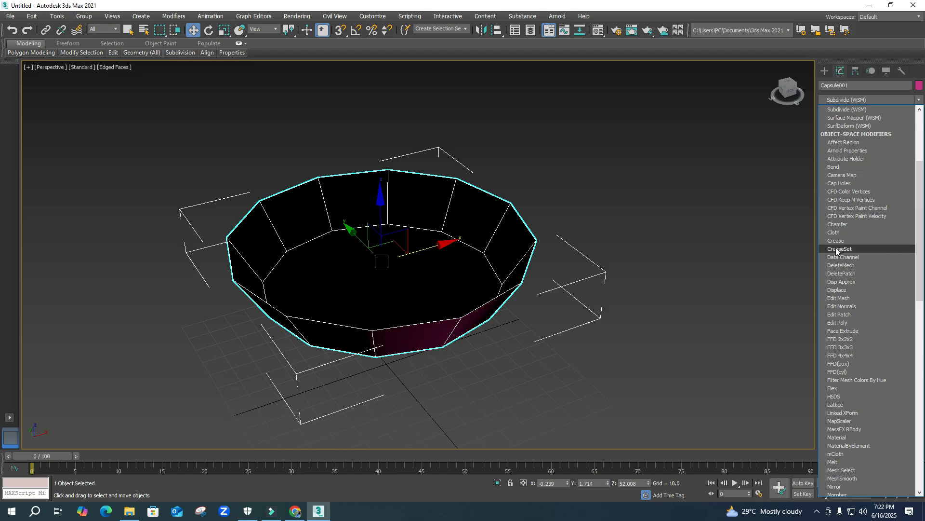
pyautogui.press('s')
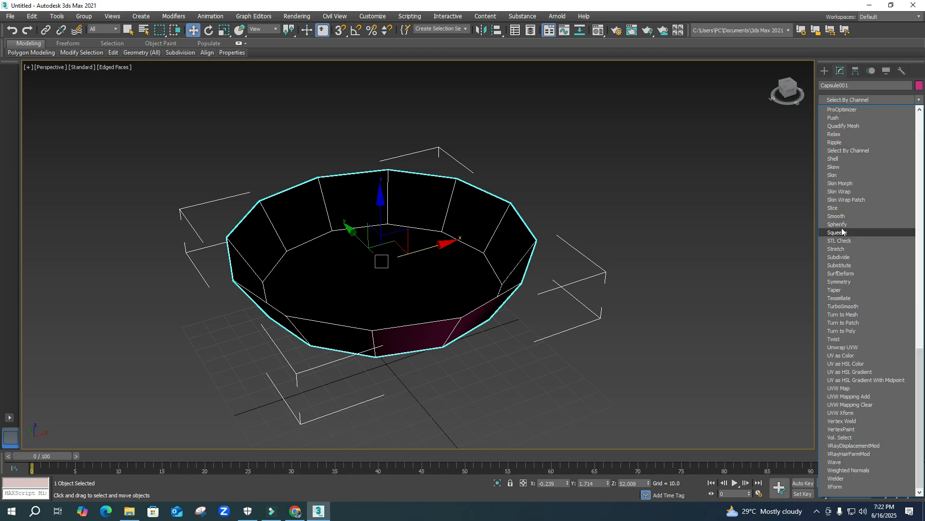
pyautogui.click(832, 159)
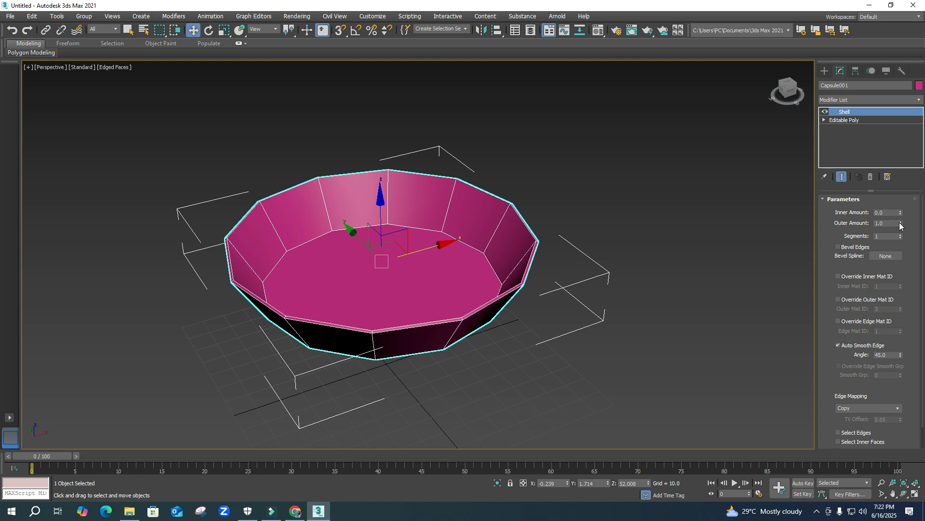
# Set the Shell modifier's Outer Amount to 2.41 and Inner Amount to 1.2 to thicken the bowl walls.
pyautogui.moveTo(901, 226); pyautogui.dragTo(888, 154)
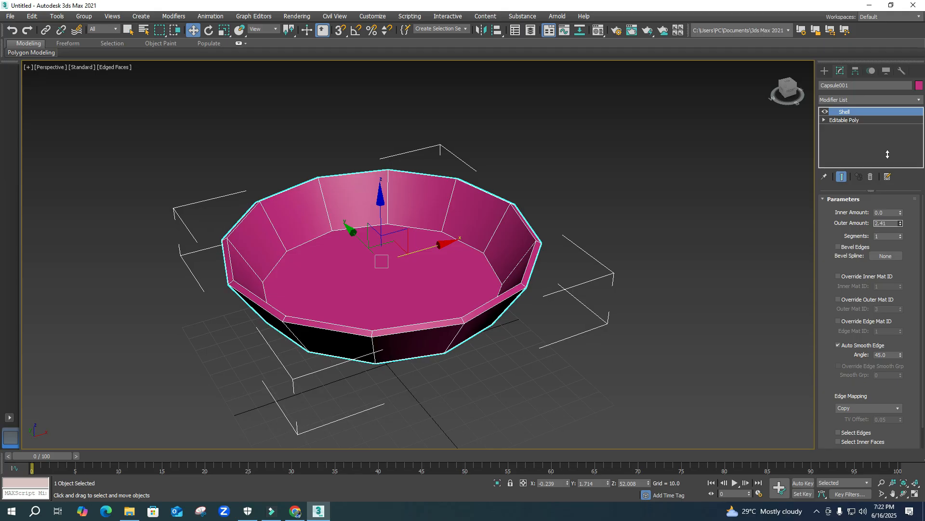
pyautogui.moveTo(900, 212); pyautogui.dragTo(895, 153)
# Scale the whole bowl up uniformly to about 186 percent.
pyautogui.scroll(-4, 442, 271)
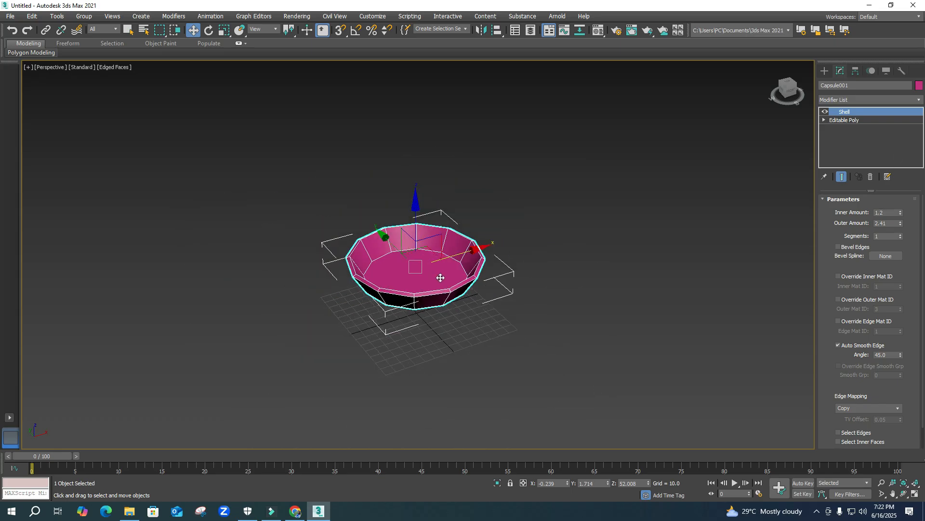
pyautogui.press('r')
pyautogui.moveTo(417, 258); pyautogui.dragTo(423, 218)
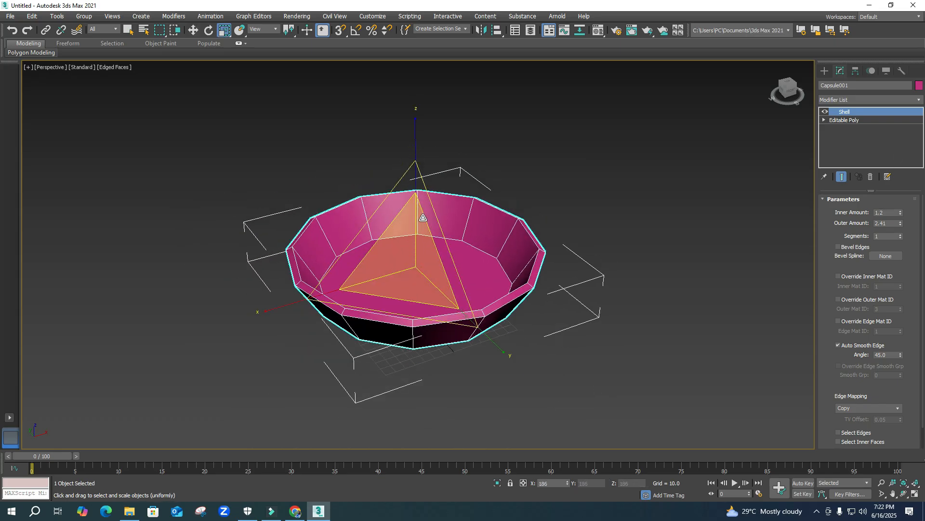
pyautogui.hotkey('alt', 'w')
pyautogui.scroll(-8, 189, 176)
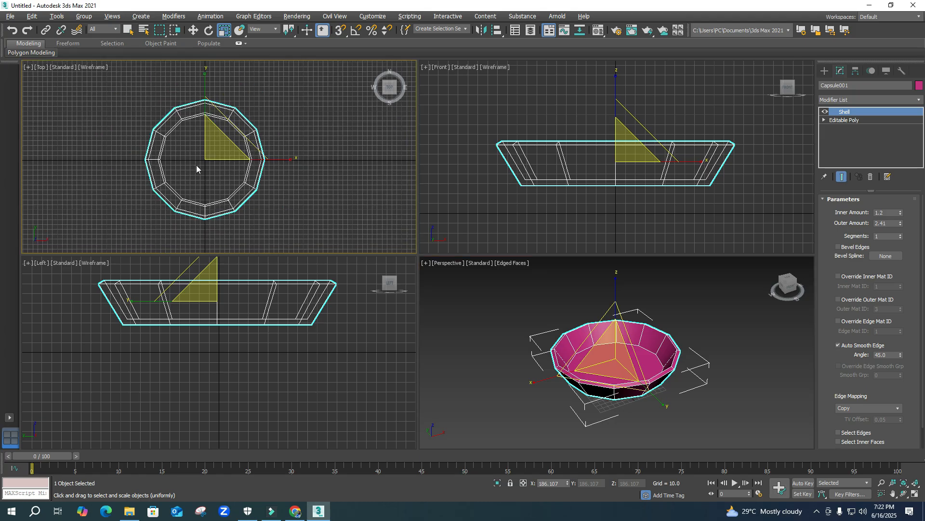
pyautogui.moveTo(223, 186); pyautogui.dragTo(234, 172, button='middle')
pyautogui.moveTo(612, 369); pyautogui.dragTo(584, 354, button='middle')
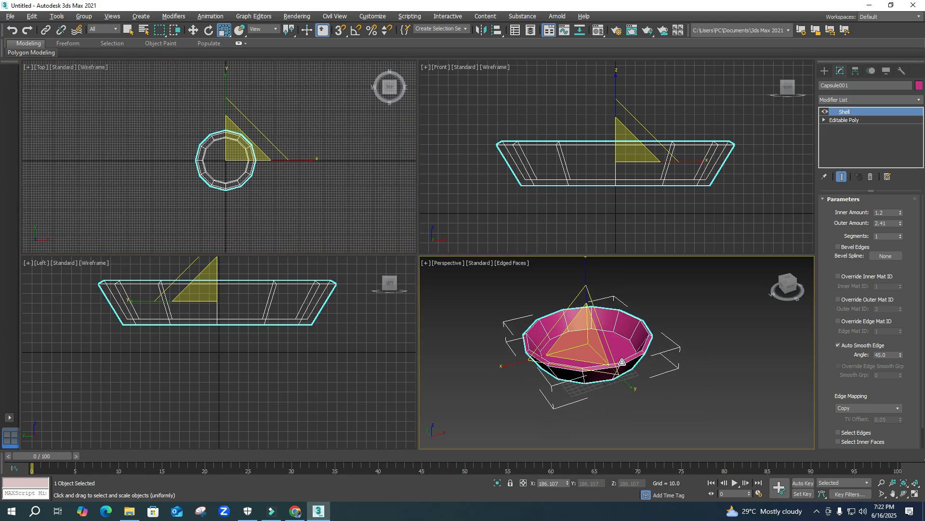
# Convert the shelled bowl to an Editable Poly in the maximized Perspective view.
pyautogui.hotkey('alt', 'w')
pyautogui.keyDown('alt'); pyautogui.moveTo(413, 299); pyautogui.dragTo(388, 304, button='middle'); pyautogui.keyUp('alt')
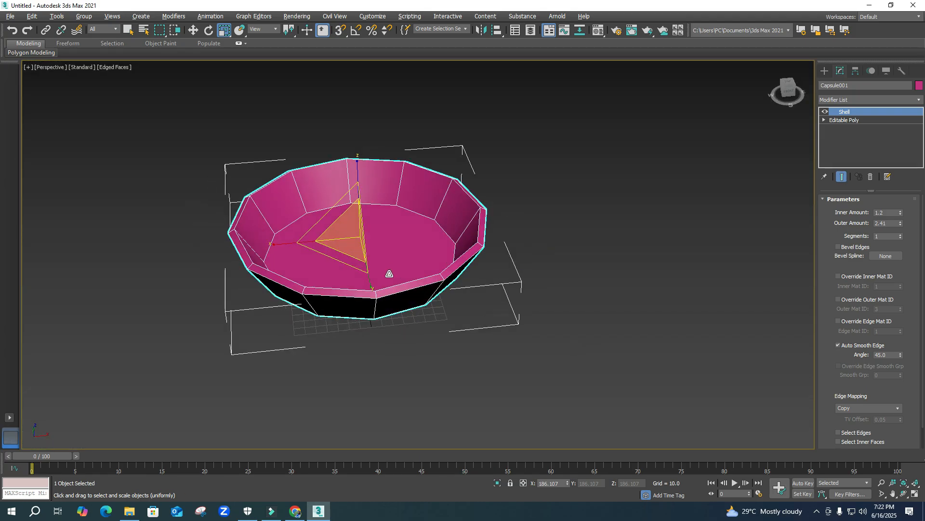
pyautogui.rightClick(390, 269)
pyautogui.moveTo(432, 365)
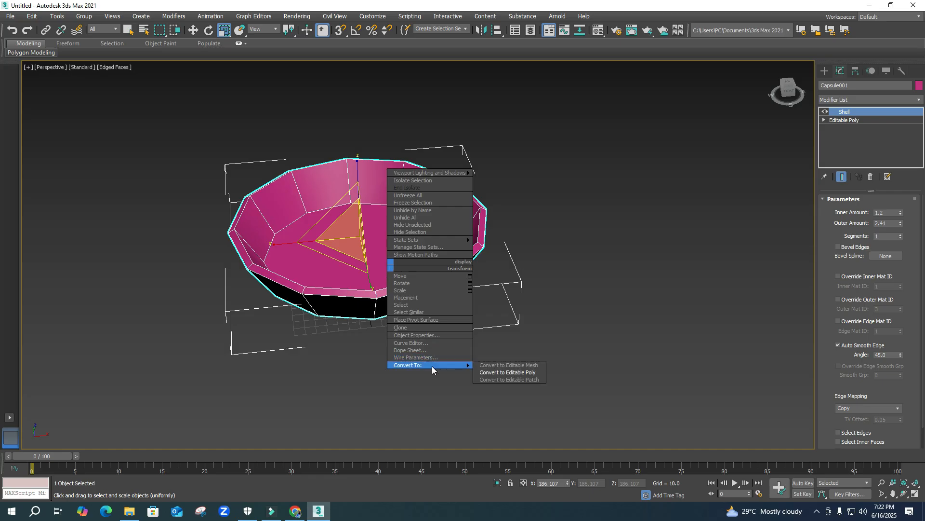
pyautogui.click(518, 374)
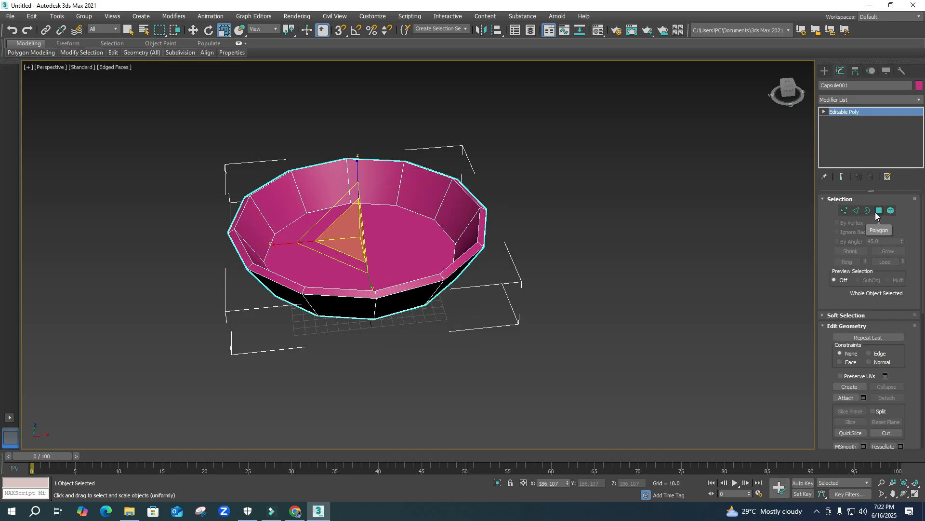
# Inset the bowl's inner floor polygon by about 12.9.
pyautogui.click(876, 211)
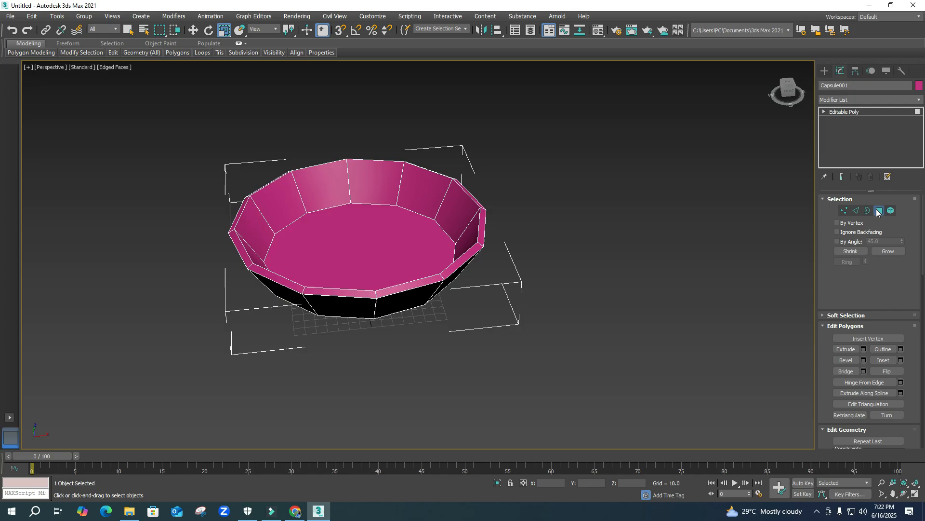
pyautogui.click(333, 262)
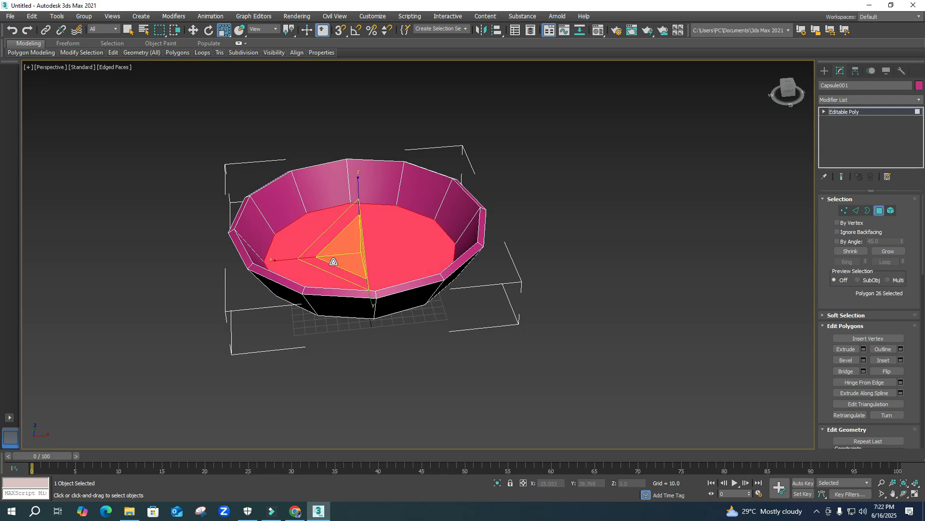
pyautogui.click(901, 361)
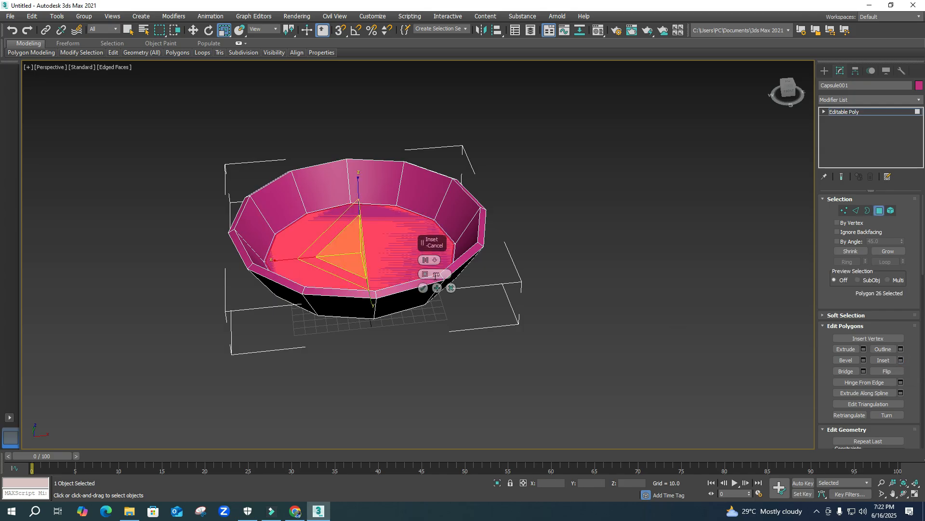
pyautogui.moveTo(427, 273); pyautogui.dragTo(427, 248)
pyautogui.click(424, 288)
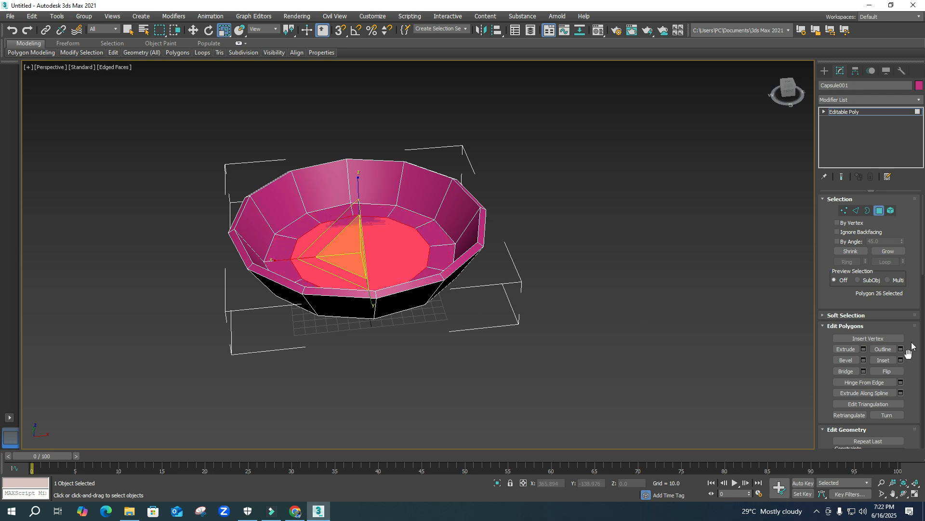
# Tessellate the inset inner floor polygon by Face and clear the polygon selection.
pyautogui.moveTo(898, 295); pyautogui.dragTo(880, 215)
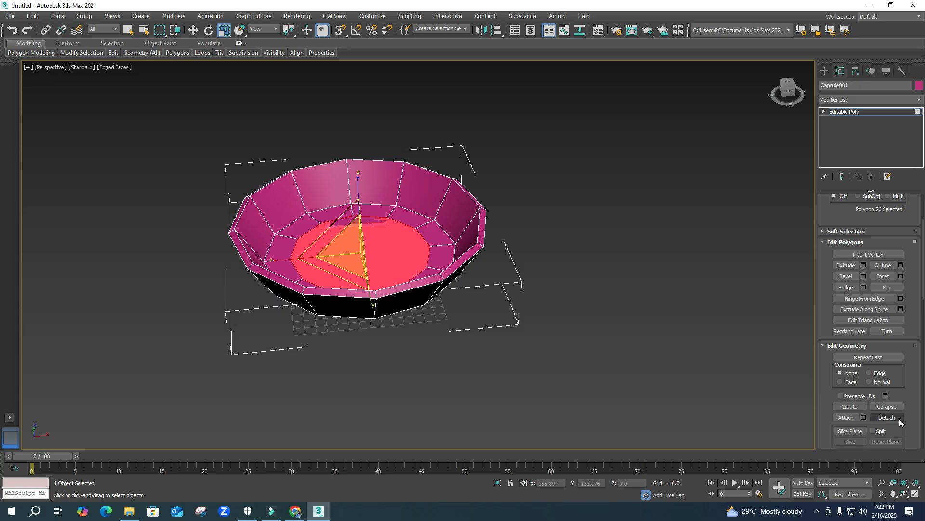
pyautogui.moveTo(912, 391); pyautogui.dragTo(914, 314)
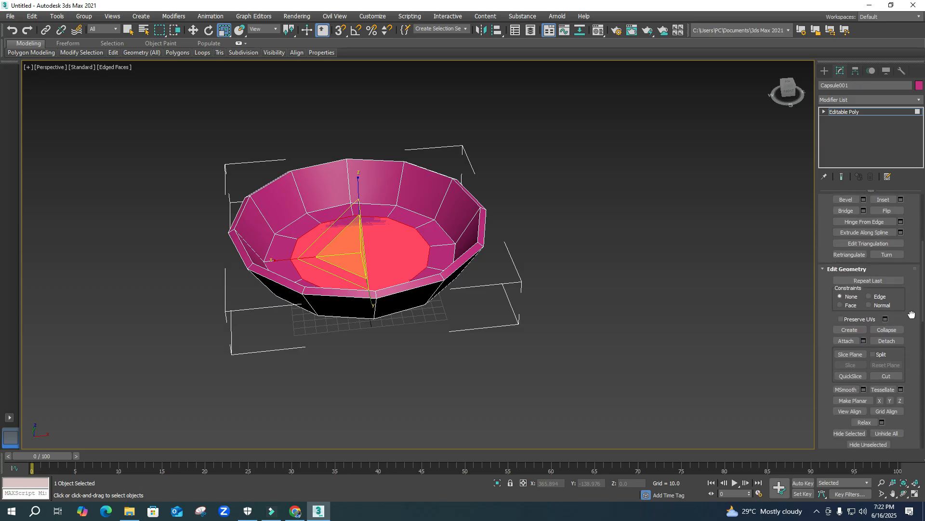
pyautogui.click(901, 389)
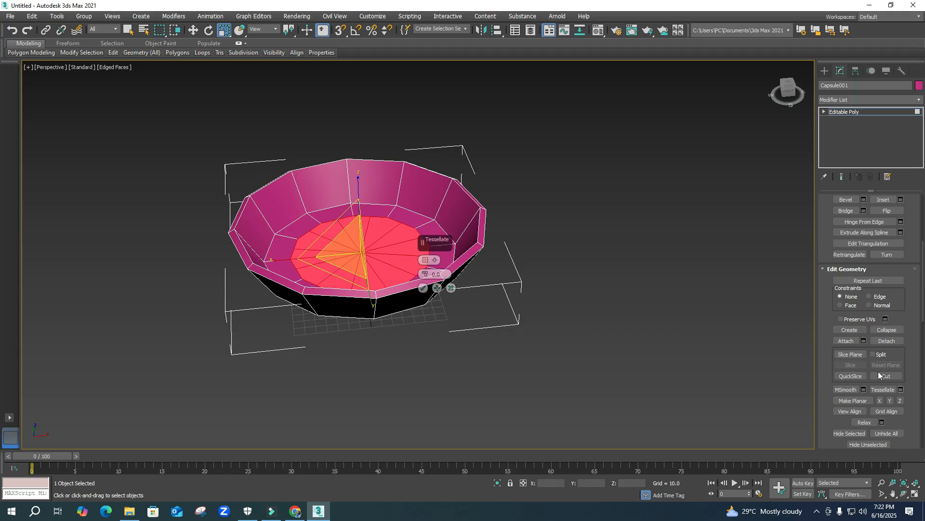
pyautogui.click(431, 260)
pyautogui.click(450, 278)
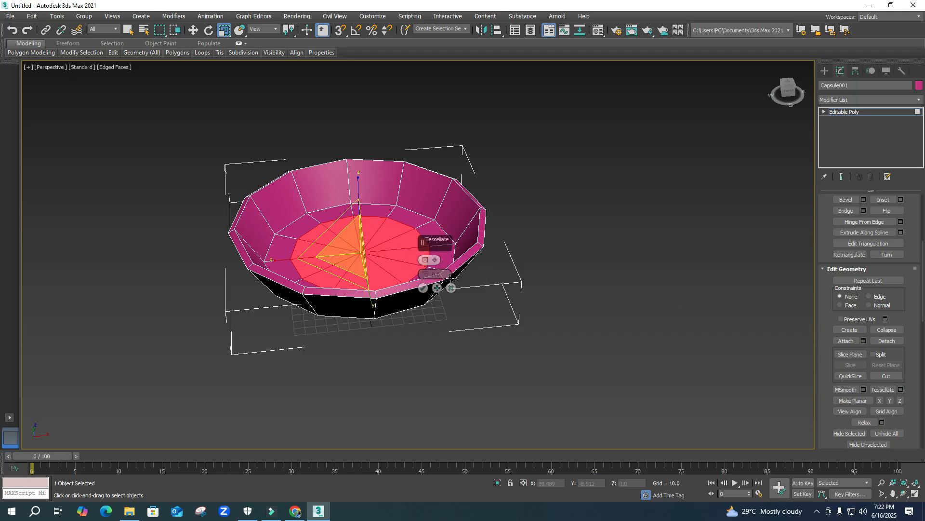
pyautogui.click(423, 288)
pyautogui.click(434, 331)
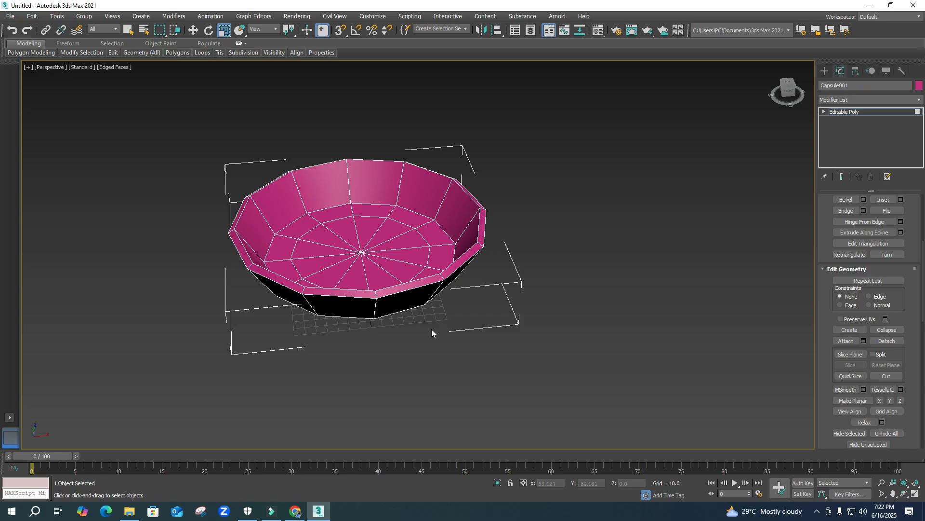
# Inset the polygon on the underside of the bowl by 12.9.
pyautogui.click(383, 295)
pyautogui.keyDown('alt'); pyautogui.moveTo(383, 295); pyautogui.dragTo(376, 243, button='middle'); pyautogui.keyUp('alt')
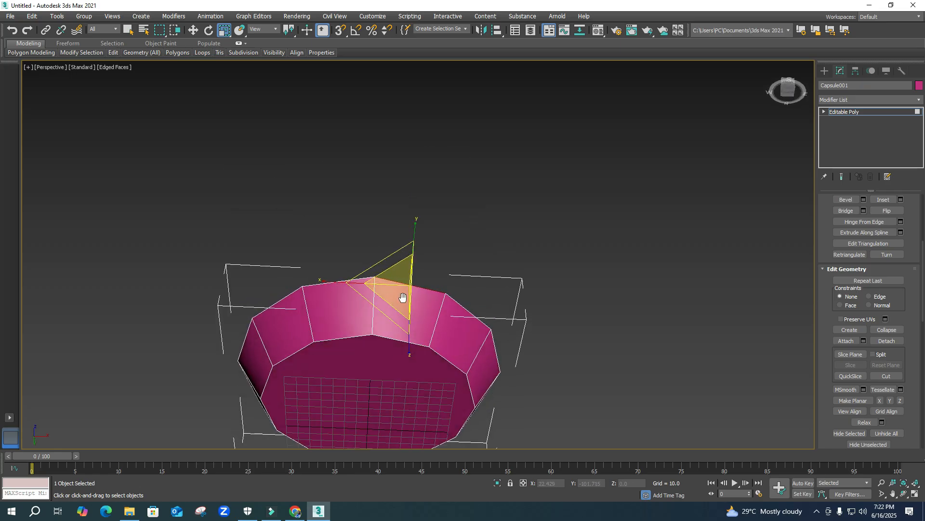
pyautogui.keyDown('alt'); pyautogui.moveTo(405, 295); pyautogui.dragTo(397, 284, button='middle'); pyautogui.keyUp('alt')
pyautogui.click(396, 283)
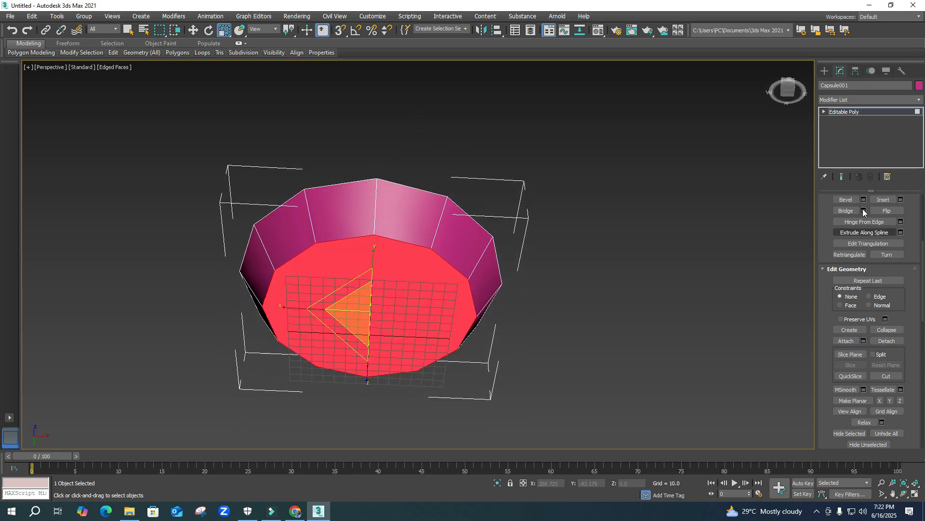
pyautogui.click(901, 199)
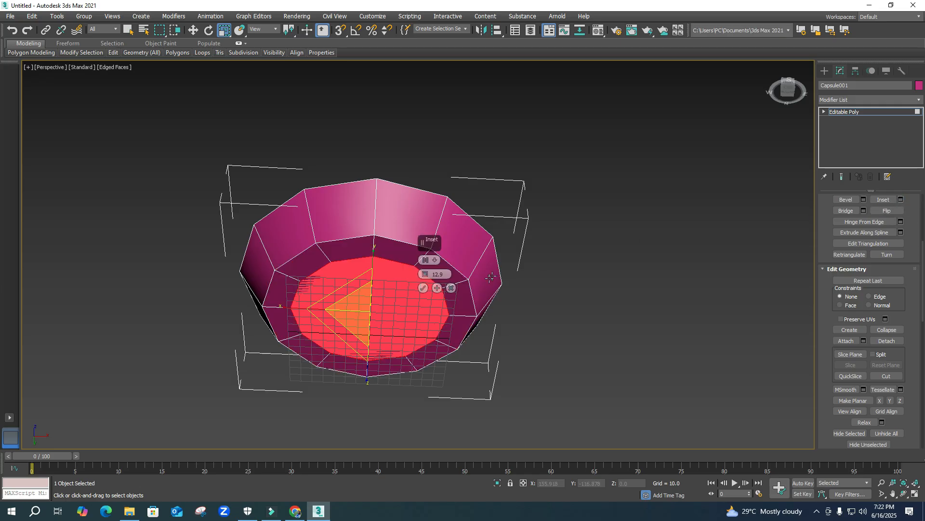
pyautogui.click(423, 288)
# Tessellate the inset underside polygon by Face and clear the selection.
pyautogui.click(901, 390)
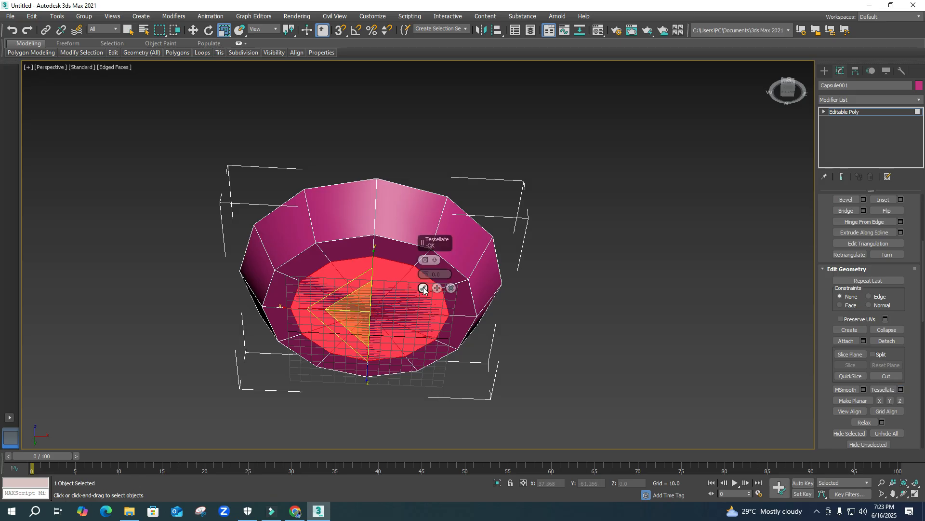
pyautogui.click(426, 261)
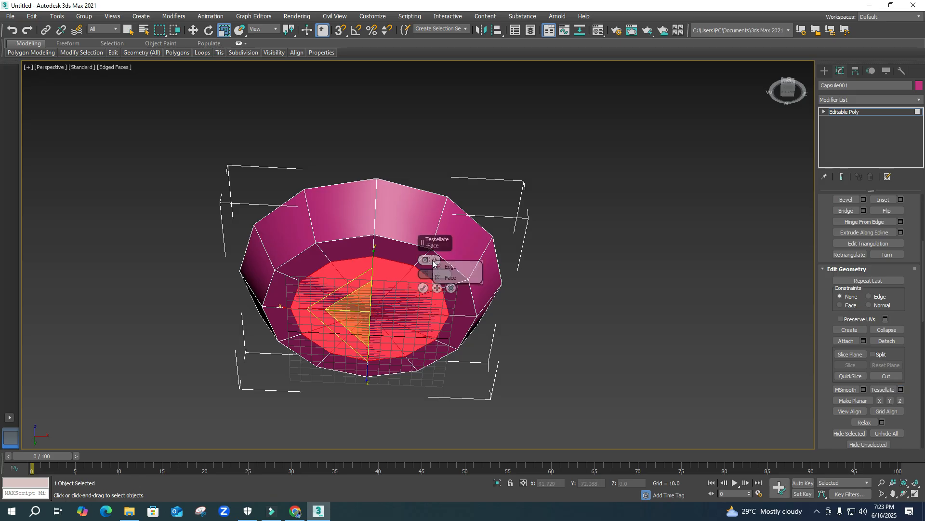
pyautogui.click(449, 278)
pyautogui.click(423, 288)
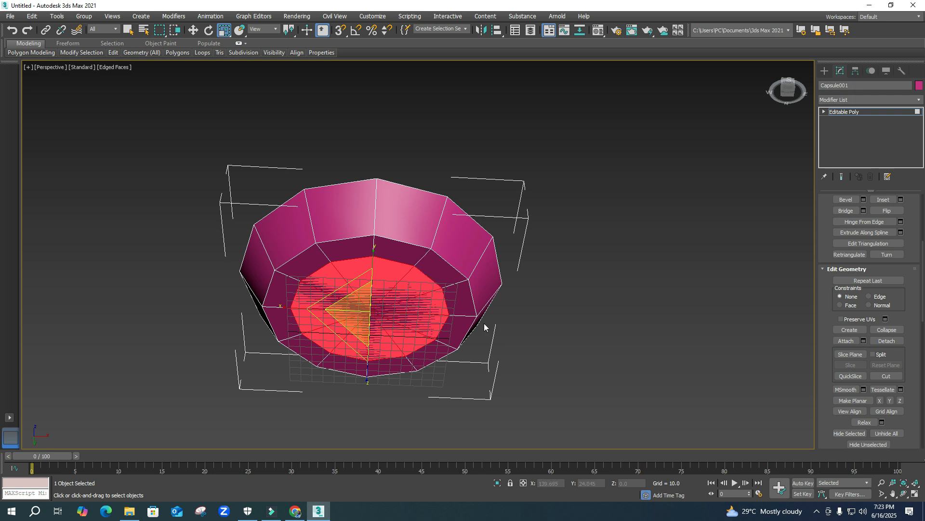
pyautogui.click(628, 336)
# Select all polygons of the bowl in the maximized Top view.
pyautogui.scroll(-4, 439, 316)
pyautogui.keyDown('alt'); pyautogui.moveTo(439, 316); pyautogui.dragTo(437, 363, button='middle'); pyautogui.keyUp('alt')
pyautogui.scroll(4, 440, 315)
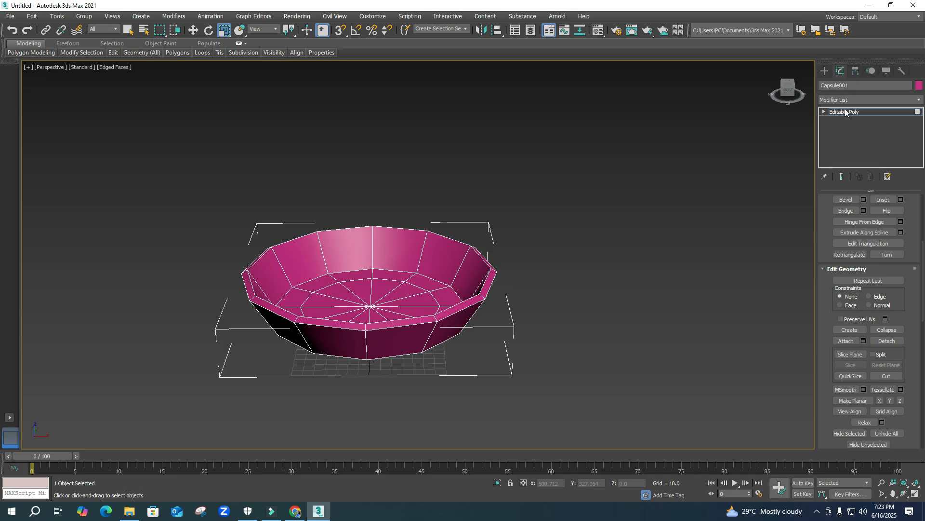
pyautogui.hotkey('alt', 'w')
pyautogui.middleClick(352, 172)
pyautogui.hotkey('alt', 'w')
pyautogui.scroll(4, 501, 303)
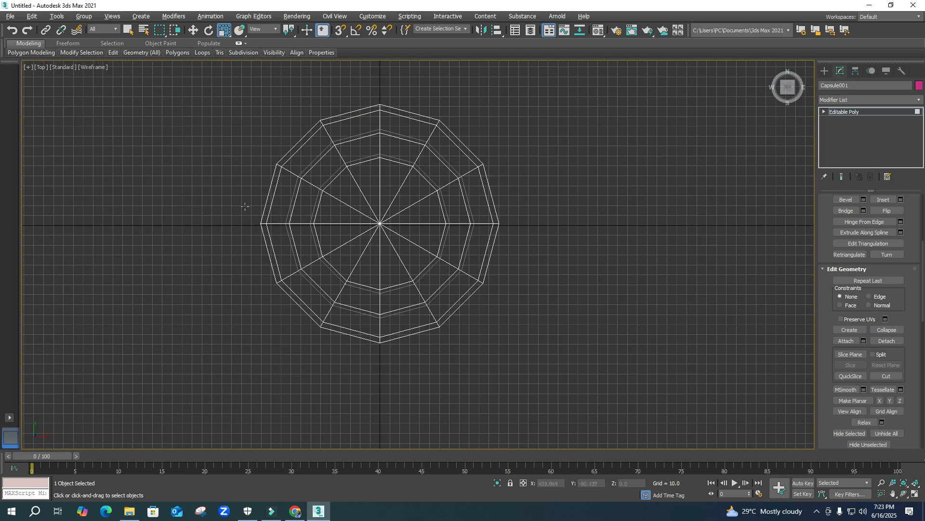
pyautogui.click(193, 31)
pyautogui.hotkey('ctrl', 'a')
# Rotate all polygons about Z with angle snap until the bowl's flat sides line up with the X and Y axes, then deselect.
pyautogui.press('e')
pyautogui.click(356, 30)
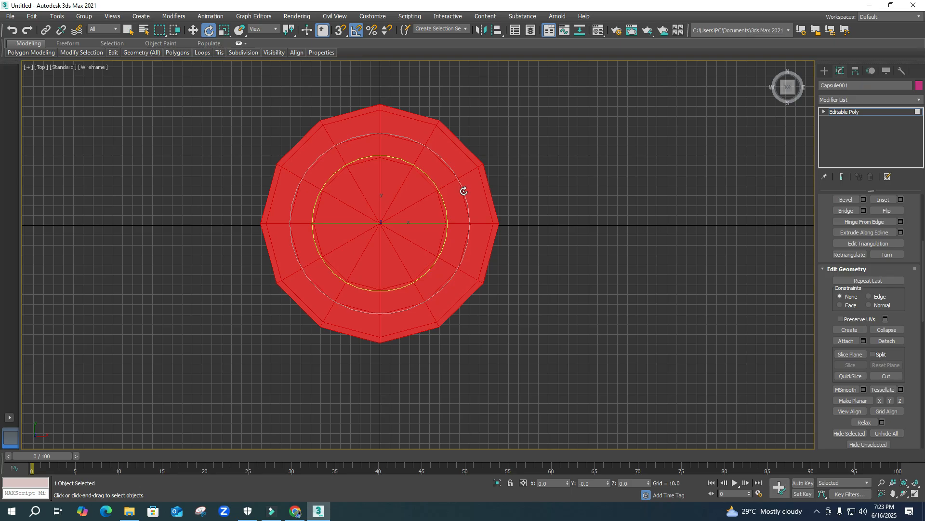
pyautogui.moveTo(463, 191); pyautogui.dragTo(465, 184)
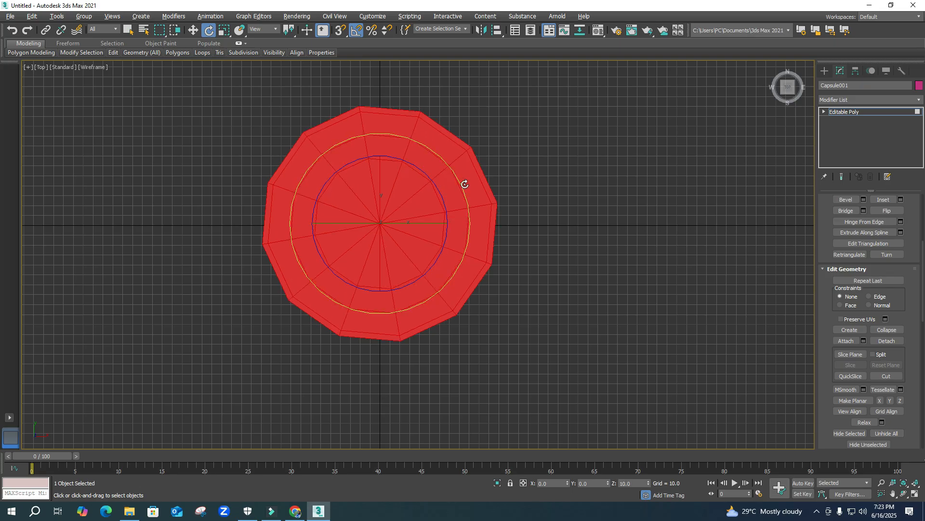
pyautogui.moveTo(465, 184); pyautogui.dragTo(465, 183)
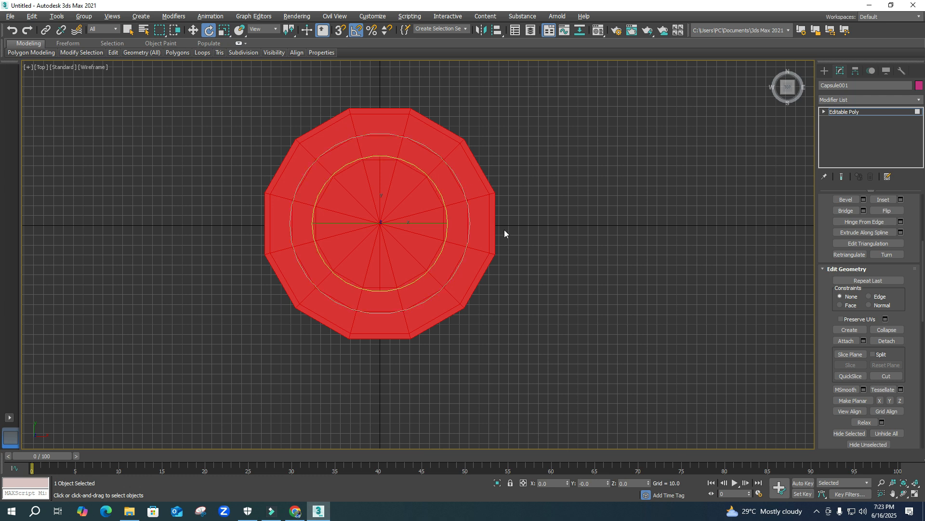
pyautogui.click(496, 268)
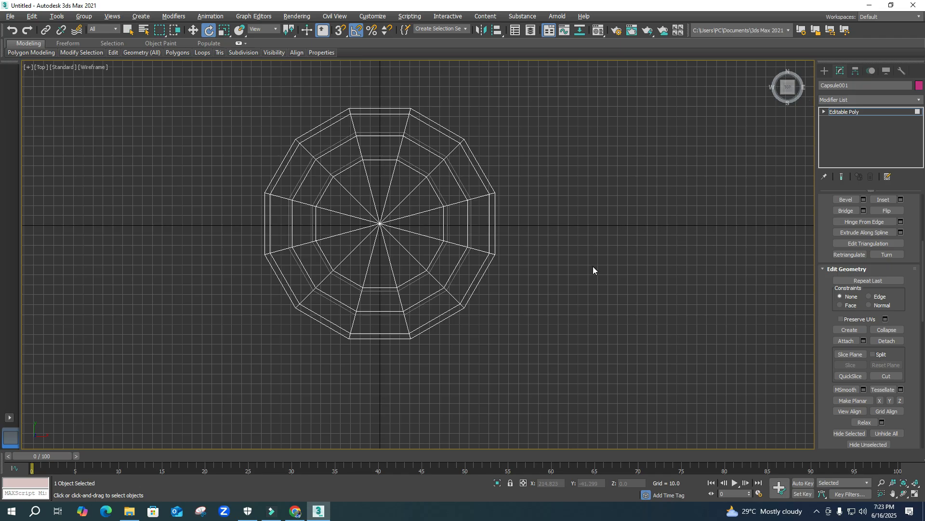
# Select the full ring of slanted edges around the bowl's outer wall in Edge mode.
pyautogui.hotkey('alt', 'w')
pyautogui.click(656, 368)
pyautogui.click(652, 365)
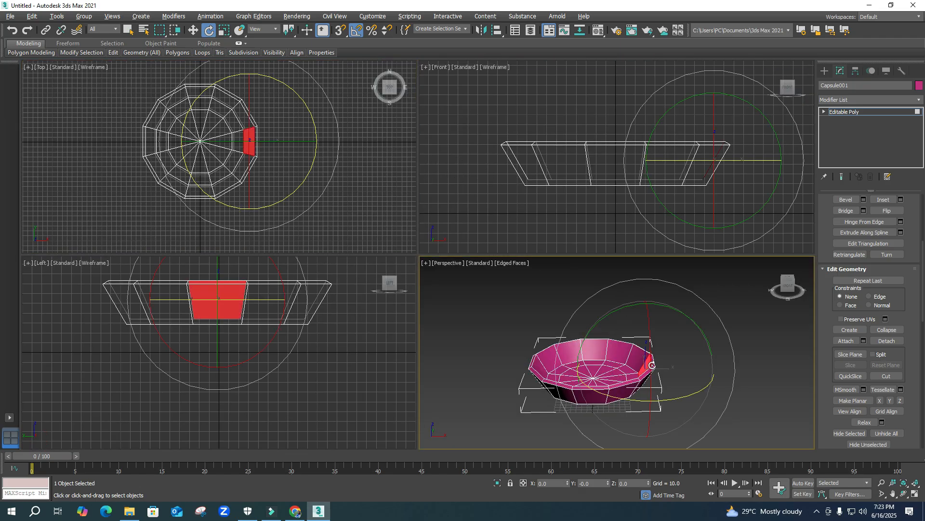
pyautogui.click(824, 111)
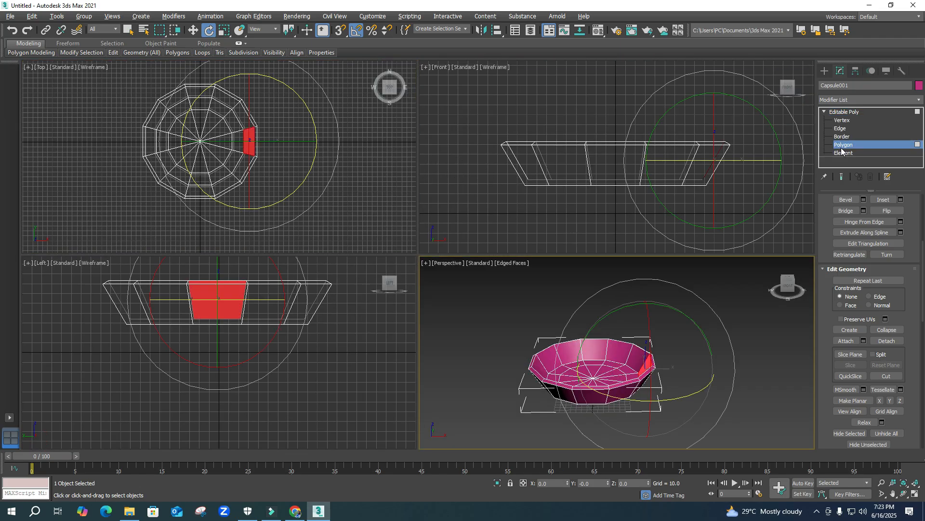
pyautogui.keyDown('alt'); pyautogui.moveTo(651, 387); pyautogui.dragTo(581, 380, button='middle'); pyautogui.keyUp('alt')
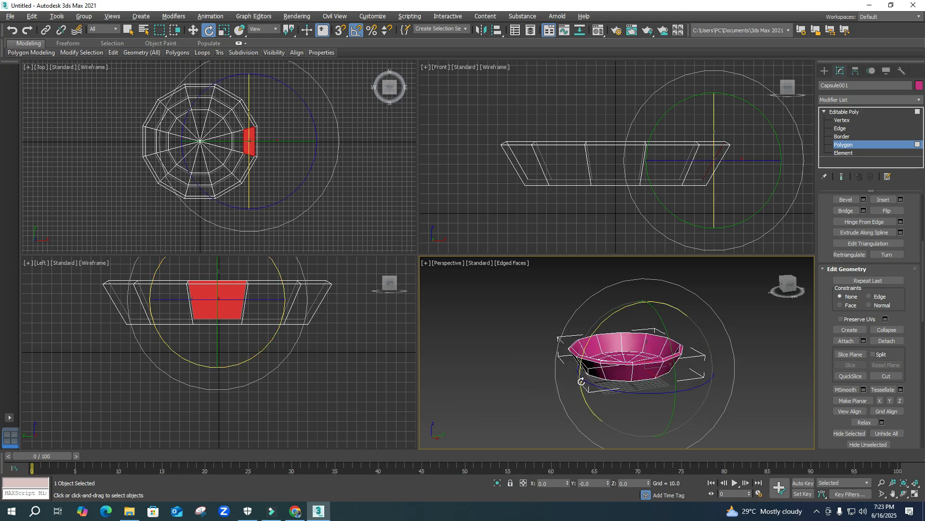
pyautogui.scroll(5, 655, 365)
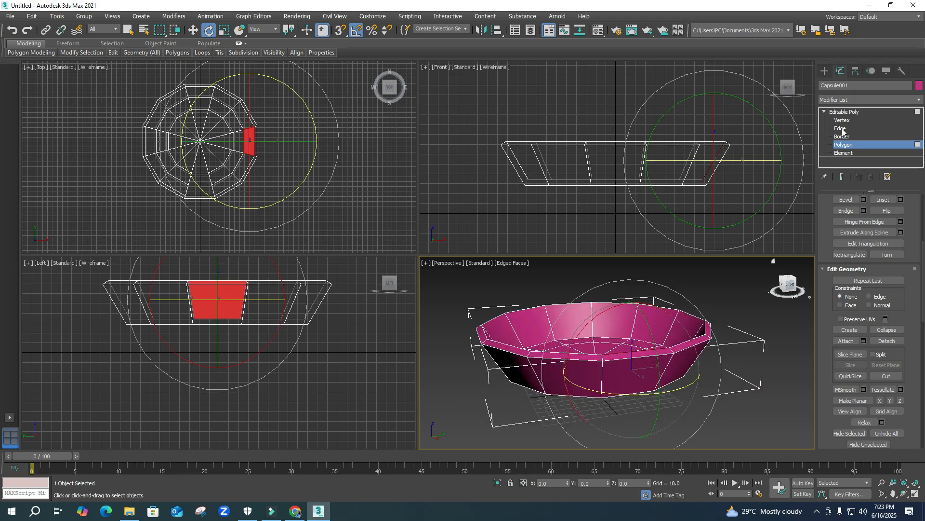
pyautogui.click(841, 129)
pyautogui.click(670, 361)
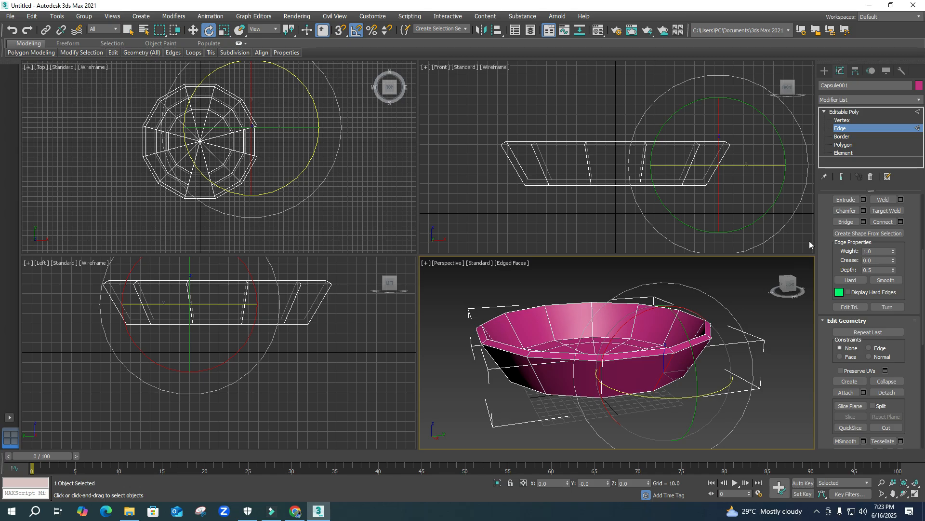
pyautogui.scroll(3, 826, 208)
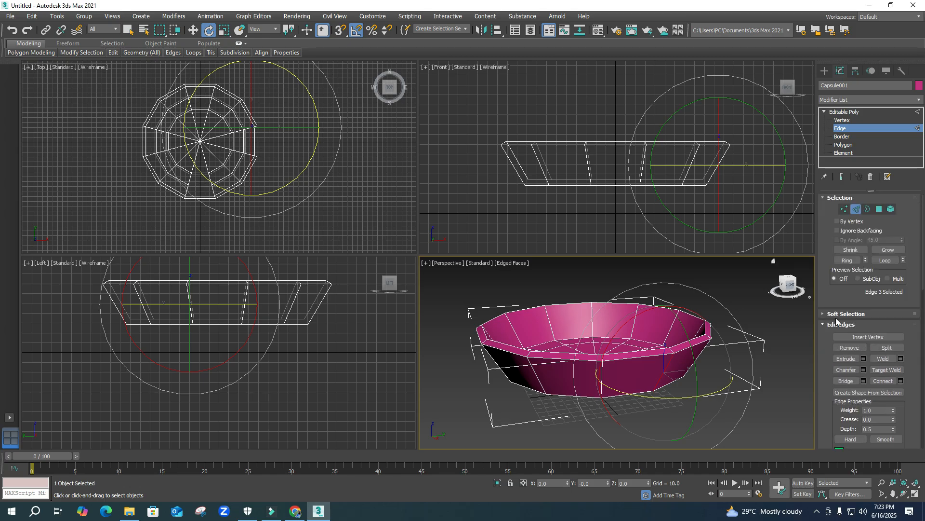
pyautogui.click(847, 261)
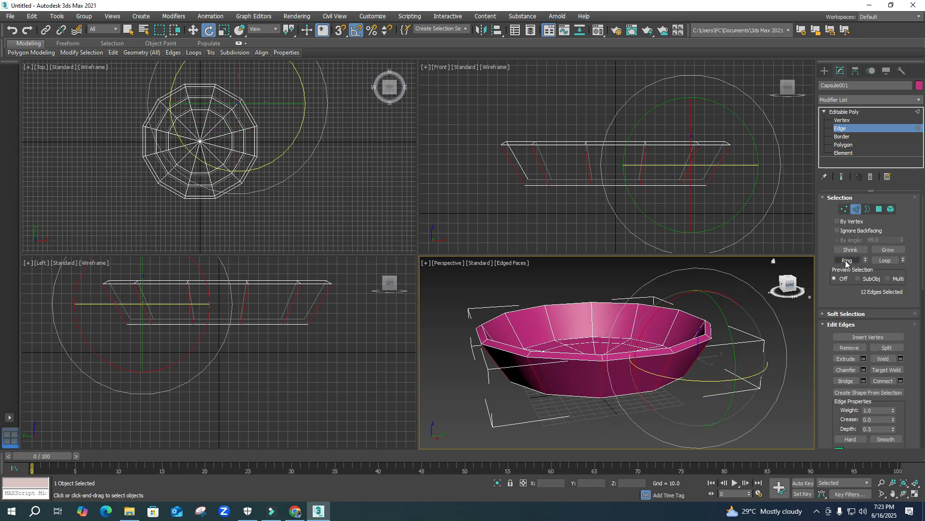
# Connect the outer wall edges with 2 segments, pinching the new loops apart toward the rim and base.
pyautogui.rightClick(644, 380)
pyautogui.click(558, 413)
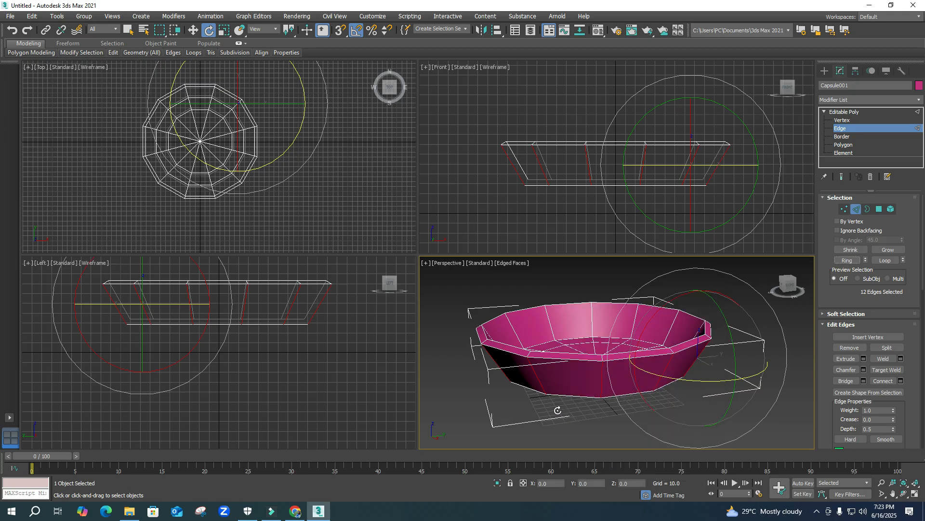
pyautogui.click(624, 356)
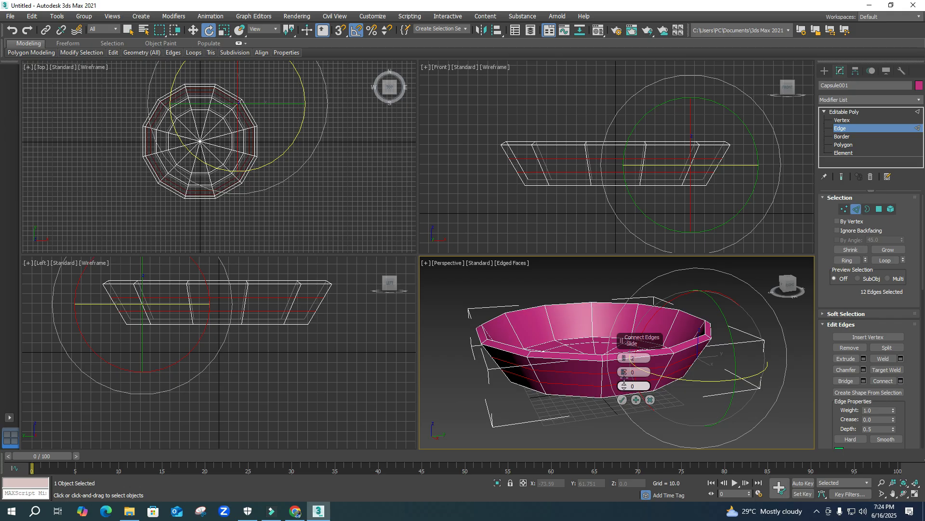
pyautogui.moveTo(620, 340); pyautogui.dragTo(724, 326)
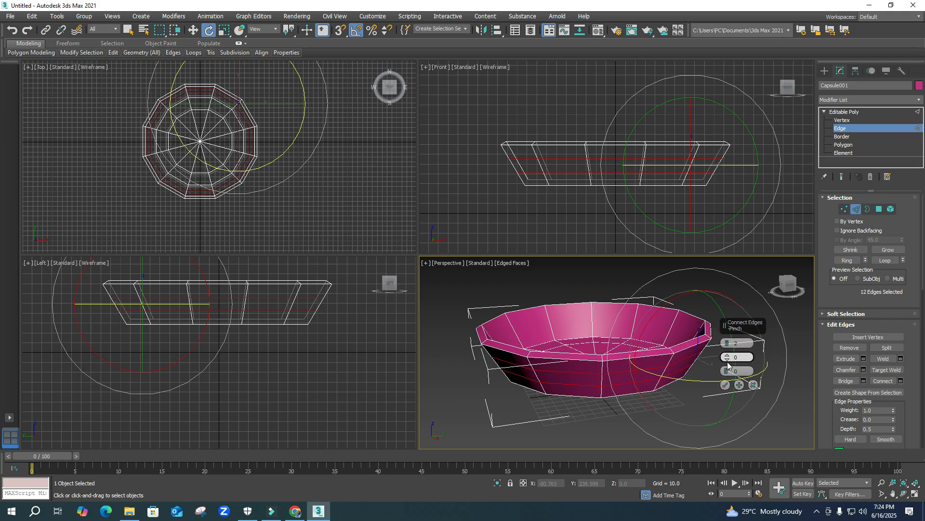
pyautogui.moveTo(728, 359); pyautogui.dragTo(723, 361)
pyautogui.click(725, 384)
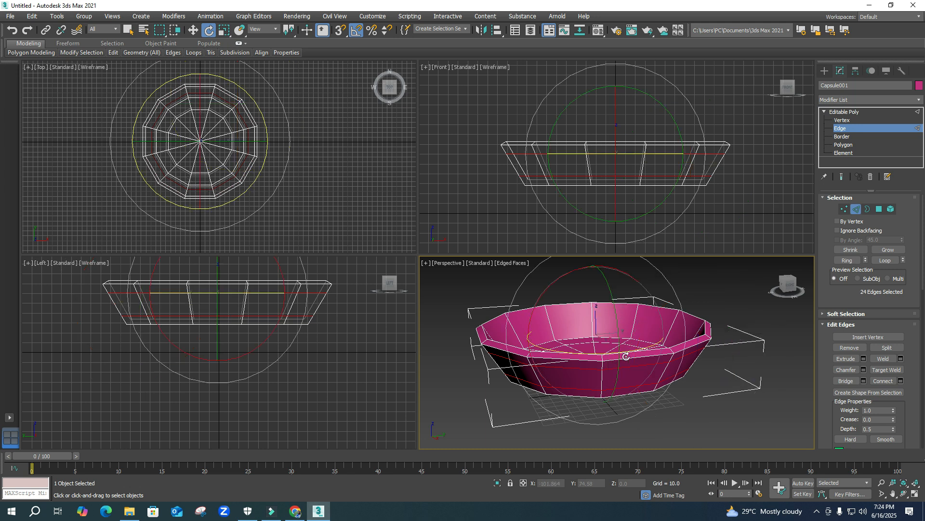
# Extrude the upper outer-wall polygon on the bowl's positive X side by 10.0.
pyautogui.click(880, 209)
pyautogui.keyDown('alt'); pyautogui.moveTo(718, 339); pyautogui.dragTo(645, 363, button='middle'); pyautogui.keyUp('alt')
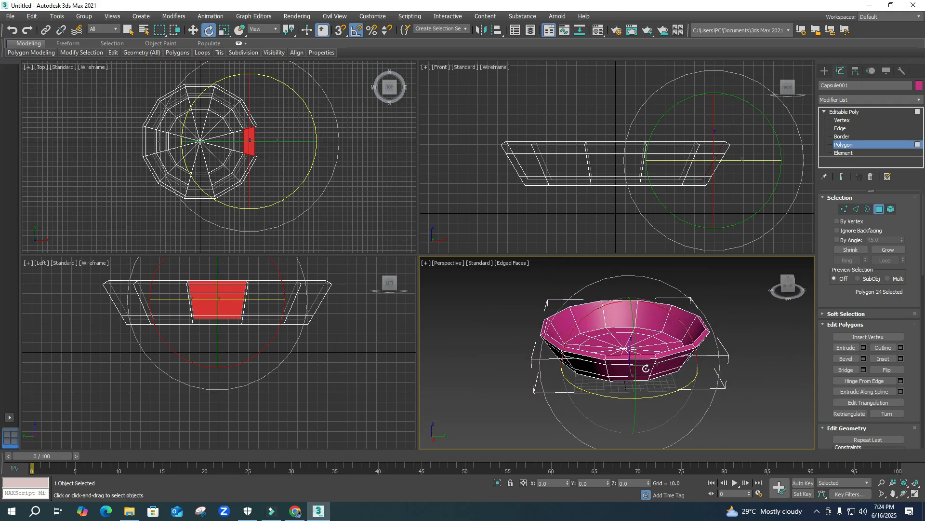
pyautogui.scroll(2, 645, 363)
pyautogui.click(651, 369)
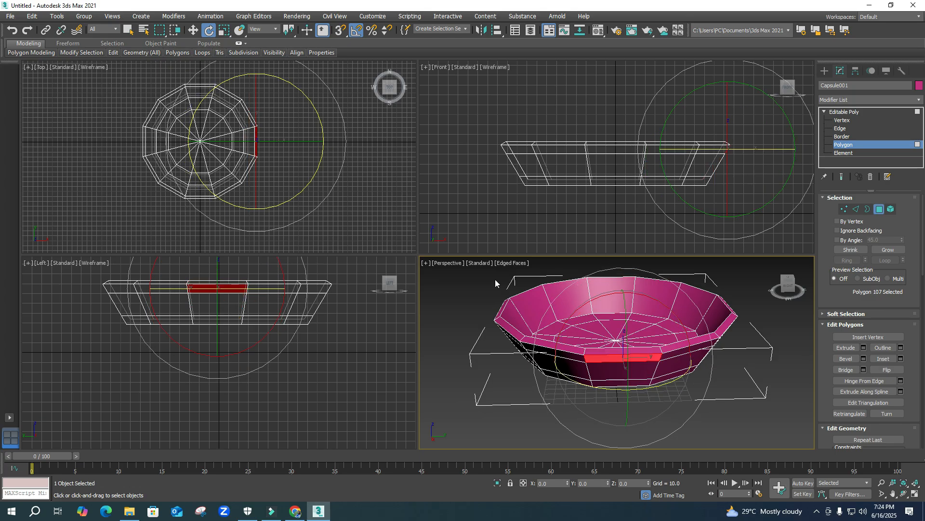
pyautogui.keyDown('alt'); pyautogui.moveTo(617, 359); pyautogui.dragTo(674, 379, button='middle'); pyautogui.keyUp('alt')
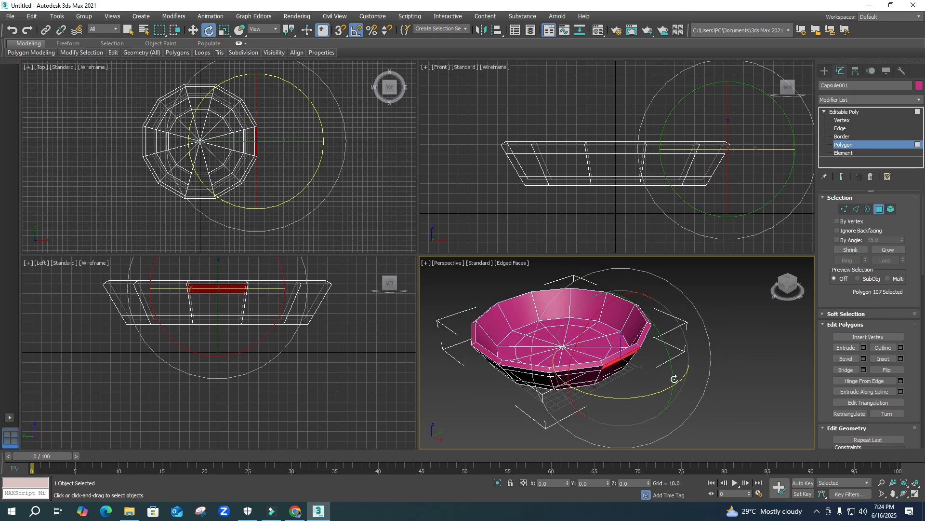
pyautogui.click(864, 348)
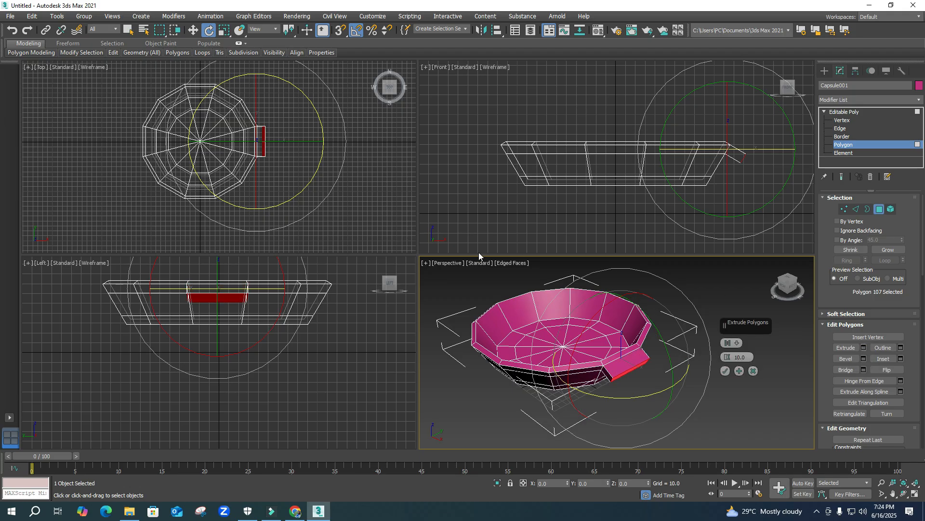
pyautogui.click(726, 370)
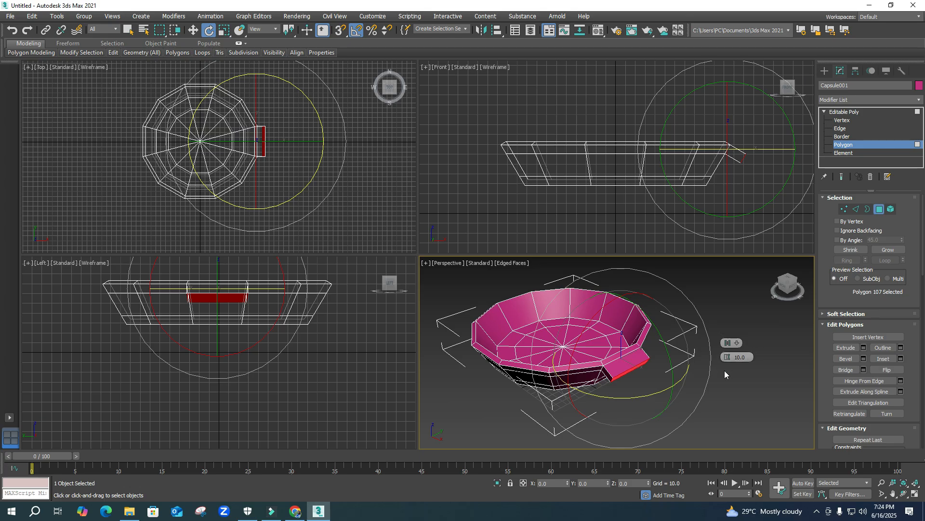
# Move the extruded polygon outward along X and raise it slightly above the bowl's rim to start a handle.
pyautogui.rightClick(239, 137)
pyautogui.moveTo(240, 137); pyautogui.dragTo(233, 144, button='middle')
pyautogui.press('w')
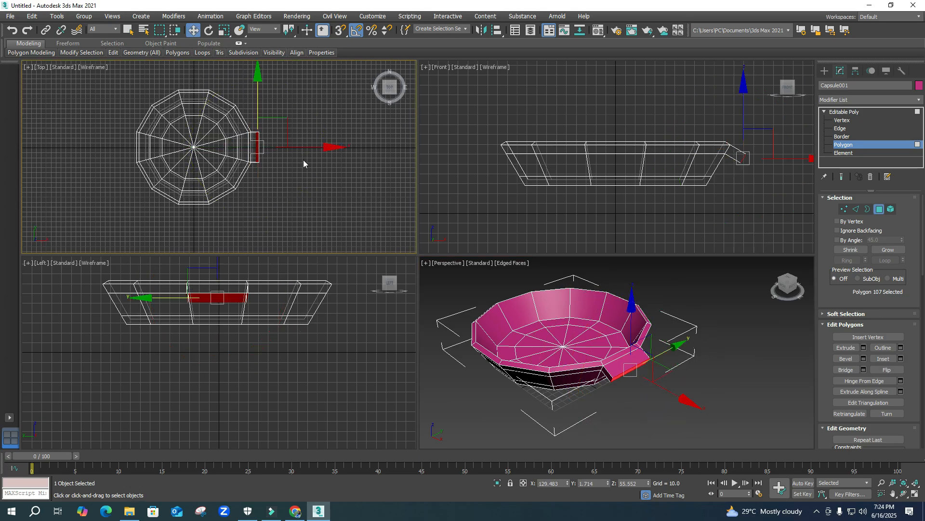
pyautogui.moveTo(306, 147)
pyautogui.mouseDown()
pyautogui.moveTo(339, 150)
pyautogui.moveTo(316, 148)
pyautogui.mouseUp()
pyautogui.press('r')
pyautogui.moveTo(660, 154); pyautogui.dragTo(531, 167, button='middle')
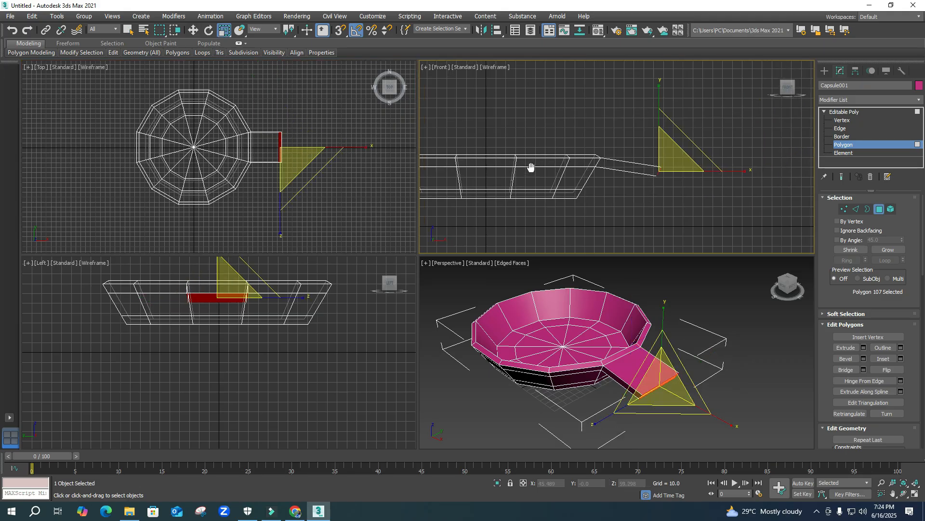
pyautogui.press('w')
pyautogui.moveTo(659, 104); pyautogui.dragTo(654, 86)
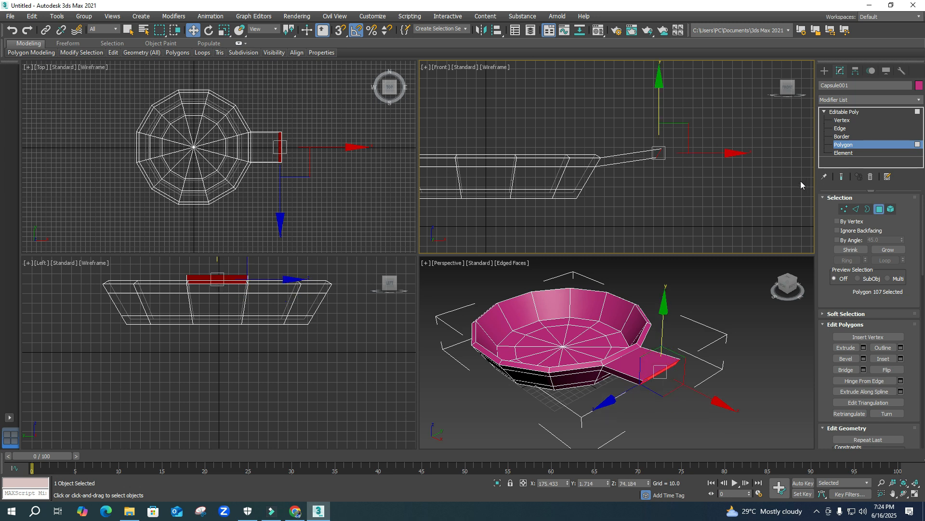
# Scale the handle's end polygon narrower along Y in the Top view.
pyautogui.press('r')
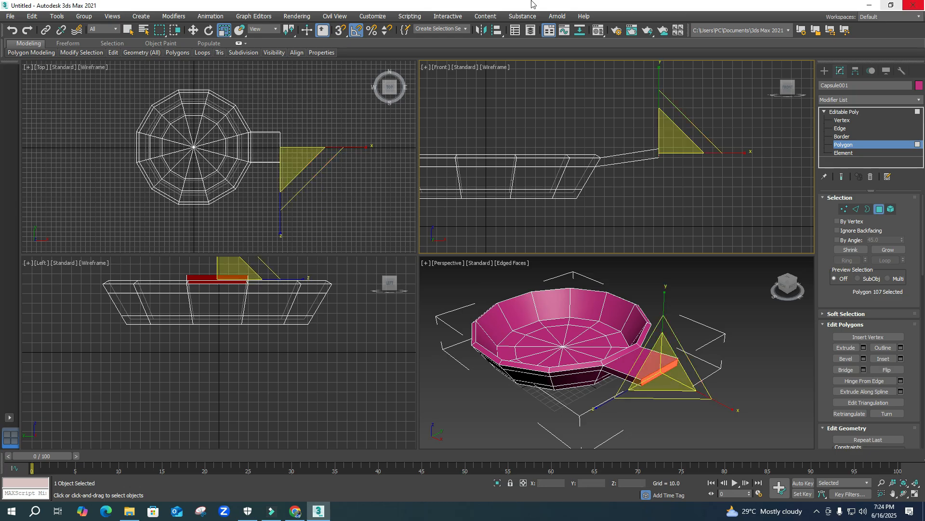
pyautogui.middleClick(244, 157)
pyautogui.moveTo(278, 76); pyautogui.dragTo(278, 95)
pyautogui.press('w')
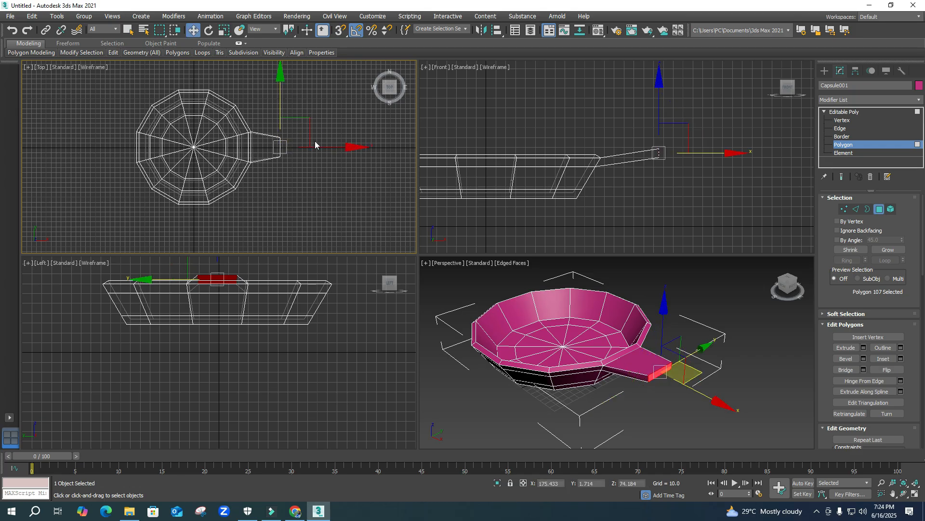
# Extrude the handle's end polygon by 10.0 and pull it far outward along X to form a long handle.
pyautogui.click(865, 348)
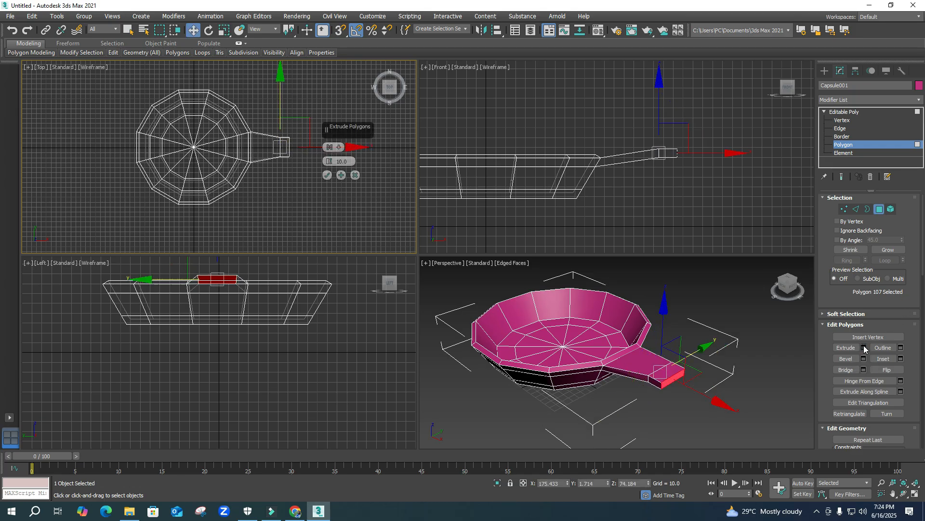
pyautogui.click(329, 176)
pyautogui.moveTo(320, 146); pyautogui.dragTo(359, 153)
pyautogui.hotkey('alt', 'w')
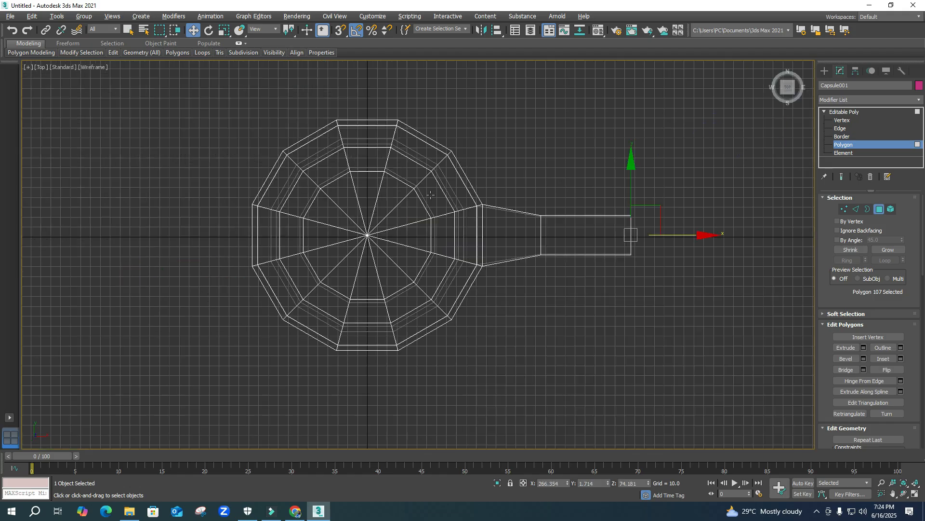
pyautogui.moveTo(691, 237); pyautogui.dragTo(767, 240)
pyautogui.moveTo(521, 308); pyautogui.dragTo(378, 308, button='middle')
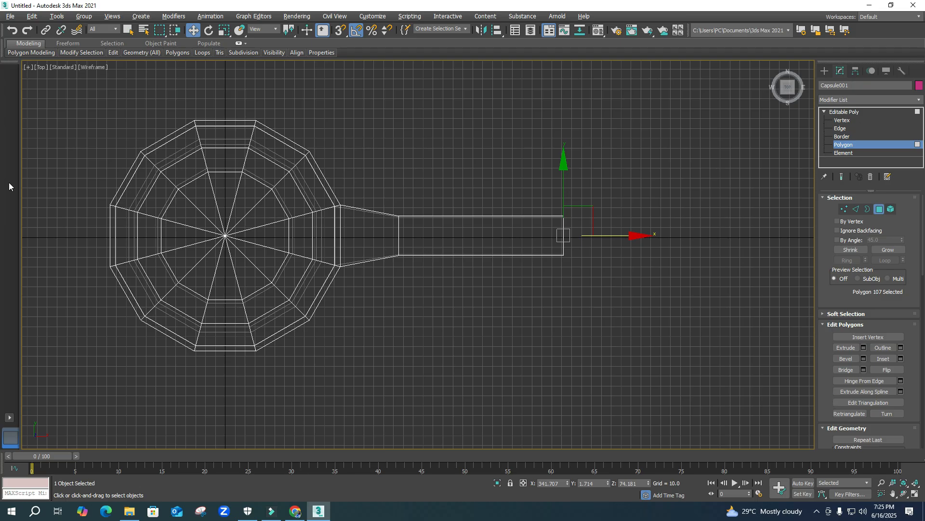
# Extrude the handle's end again by 10.0, move it slightly outward along X, and taper it to about 68% in Y.
pyautogui.click(863, 347)
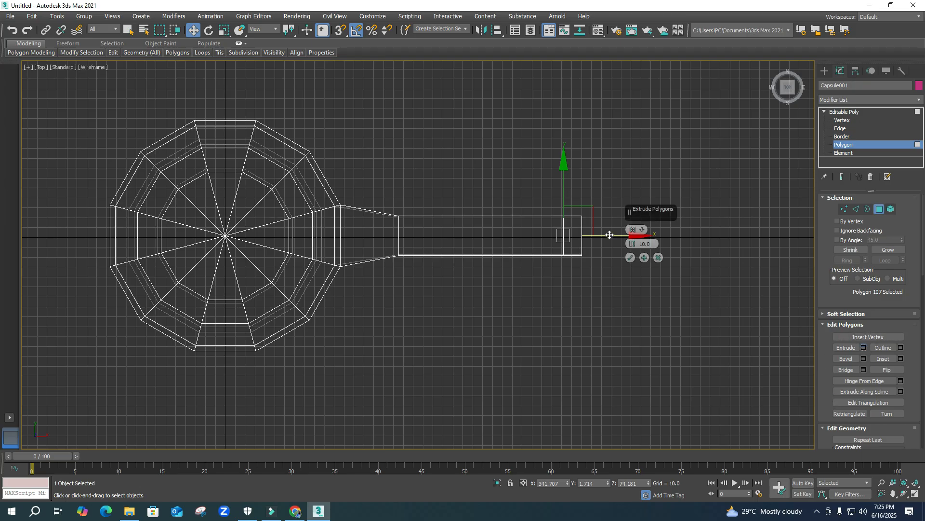
pyautogui.click(630, 258)
pyautogui.moveTo(625, 237); pyautogui.dragTo(643, 236)
pyautogui.press('r')
pyautogui.moveTo(601, 151)
pyautogui.mouseDown()
pyautogui.moveTo(597, 176)
pyautogui.moveTo(599, 168)
pyautogui.mouseUp()
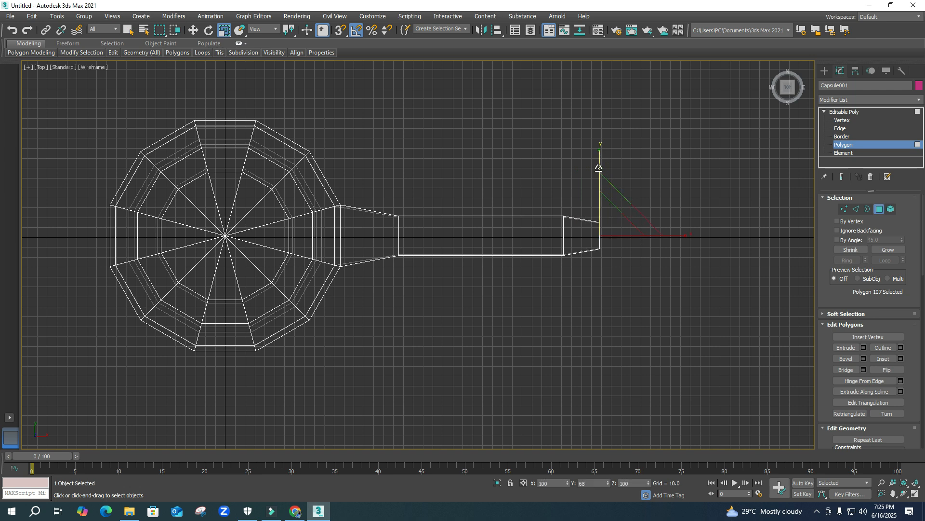
# Narrow the four vertices at the handle's neck along Y and move them along X close to the bowl's rim.
pyautogui.click(844, 209)
pyautogui.moveTo(389, 193); pyautogui.dragTo(433, 260)
pyautogui.moveTo(400, 157)
pyautogui.mouseDown()
pyautogui.moveTo(399, 171)
pyautogui.moveTo(403, 165)
pyautogui.mouseUp()
pyautogui.press('w')
pyautogui.moveTo(462, 235); pyautogui.dragTo(417, 236)
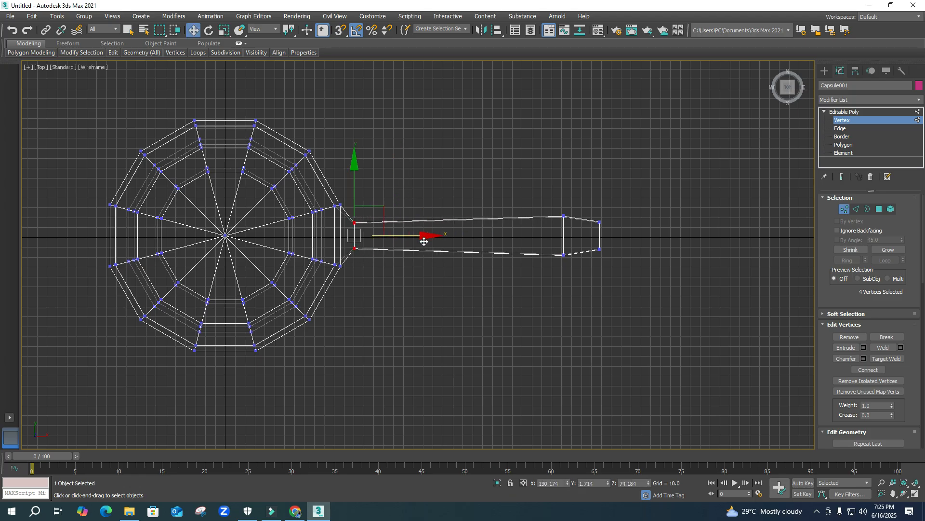
# Connect the four long edges of the handle with 3 segments.
pyautogui.click(856, 209)
pyautogui.moveTo(480, 333); pyautogui.dragTo(480, 333)
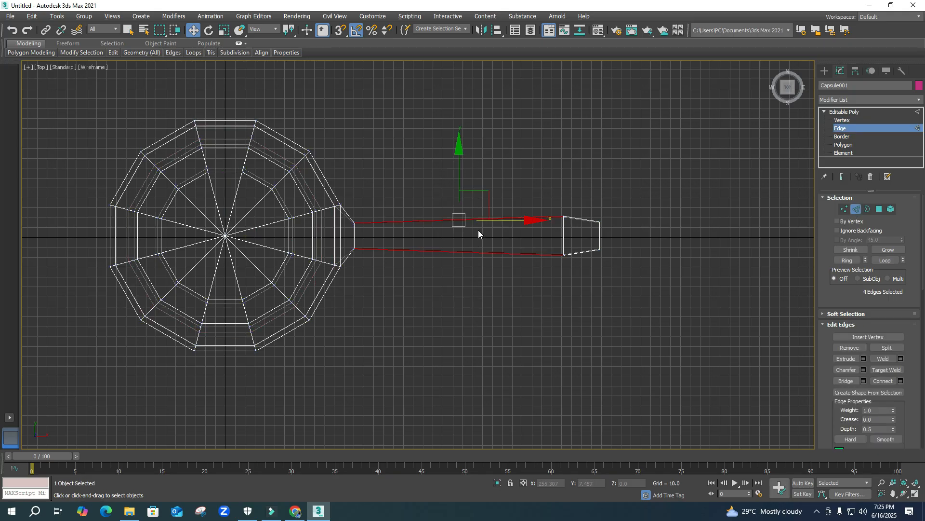
pyautogui.rightClick(478, 229)
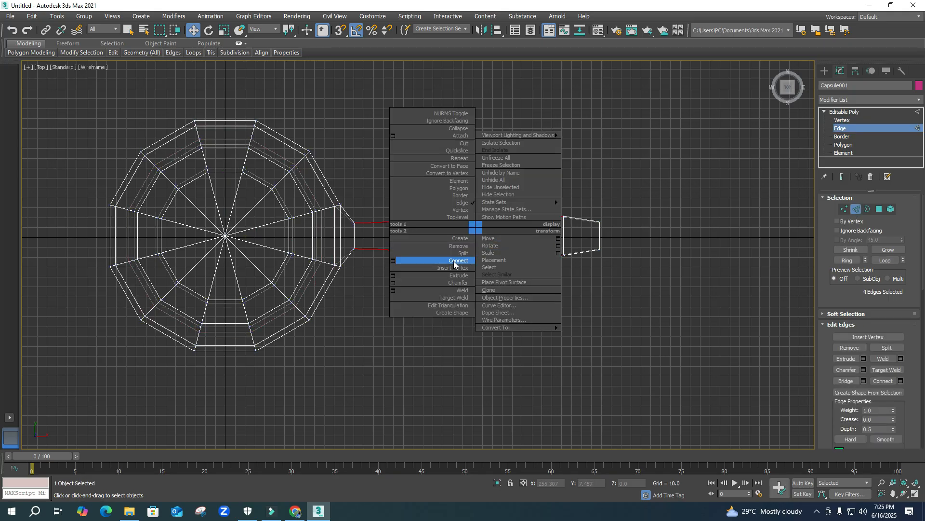
pyautogui.click(393, 260)
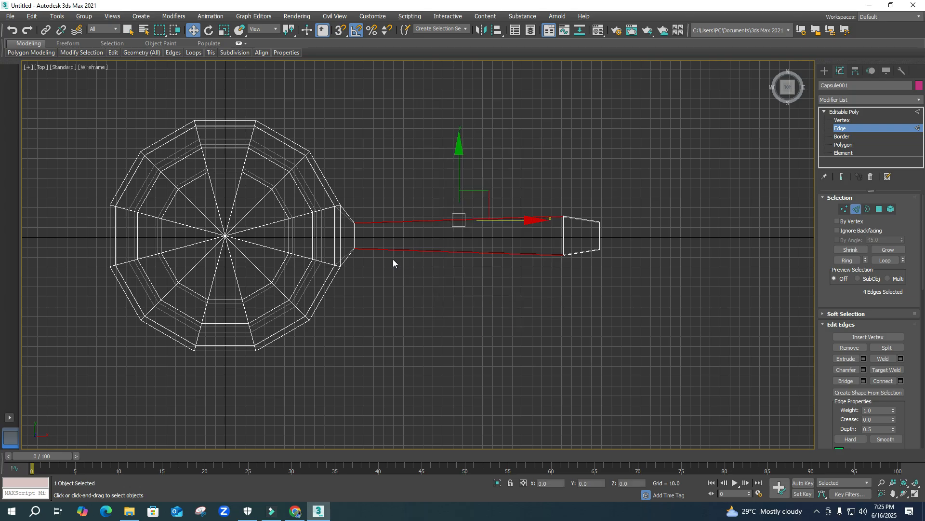
pyautogui.doubleClick(645, 243)
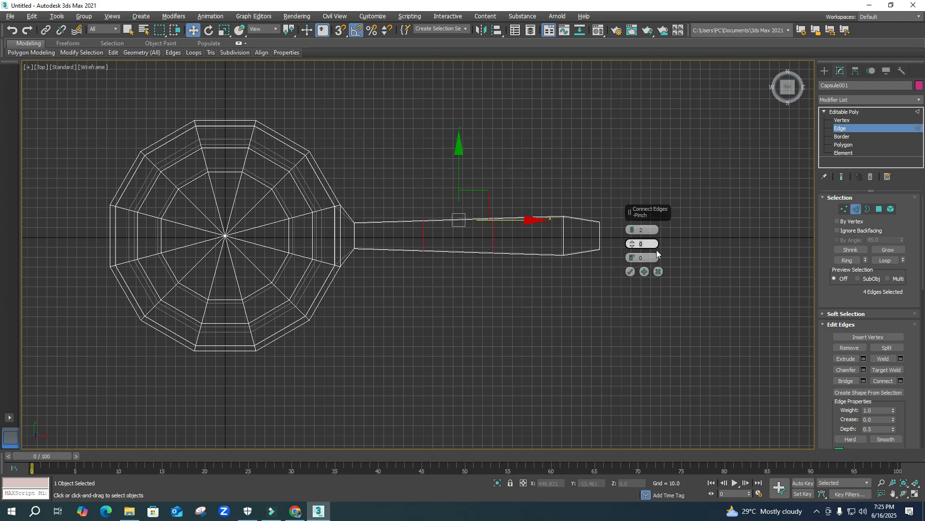
pyautogui.click(636, 231)
pyautogui.click(634, 229)
pyautogui.click(631, 271)
# Slide the handle vertices beyond the neck toward the bowl along X, then shift those beyond the first loop closer as well.
pyautogui.click(846, 209)
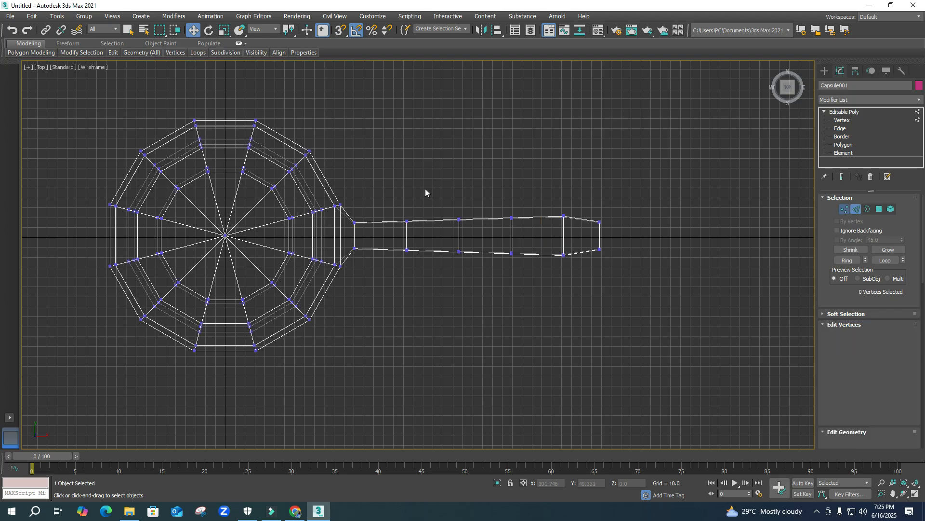
pyautogui.moveTo(384, 192); pyautogui.dragTo(609, 274)
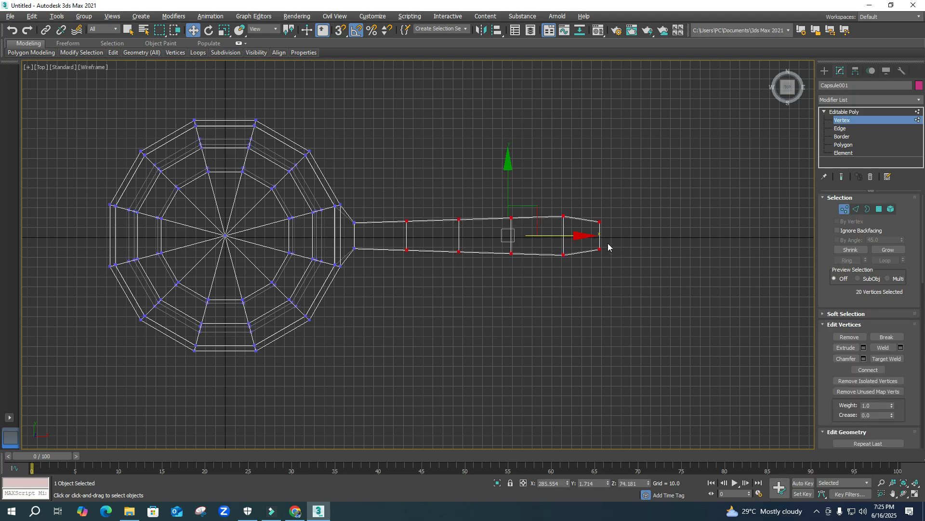
pyautogui.moveTo(580, 236); pyautogui.dragTo(543, 237)
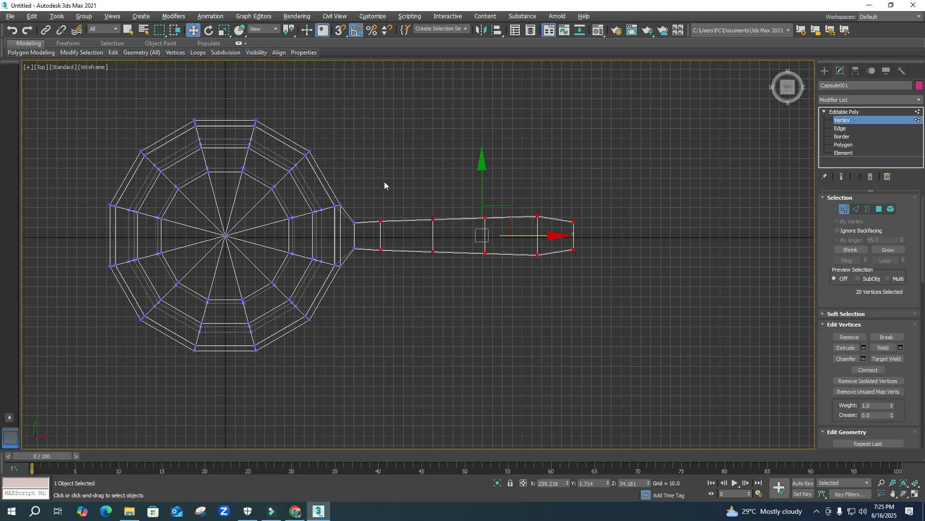
pyautogui.moveTo(586, 273); pyautogui.dragTo(586, 273)
pyautogui.moveTo(570, 236); pyautogui.dragTo(555, 236)
pyautogui.click(545, 287)
pyautogui.hotkey('alt', 'w')
pyautogui.click(669, 369)
pyautogui.scroll(-5, 650, 383)
pyautogui.moveTo(650, 382); pyautogui.dragTo(625, 362, button='middle')
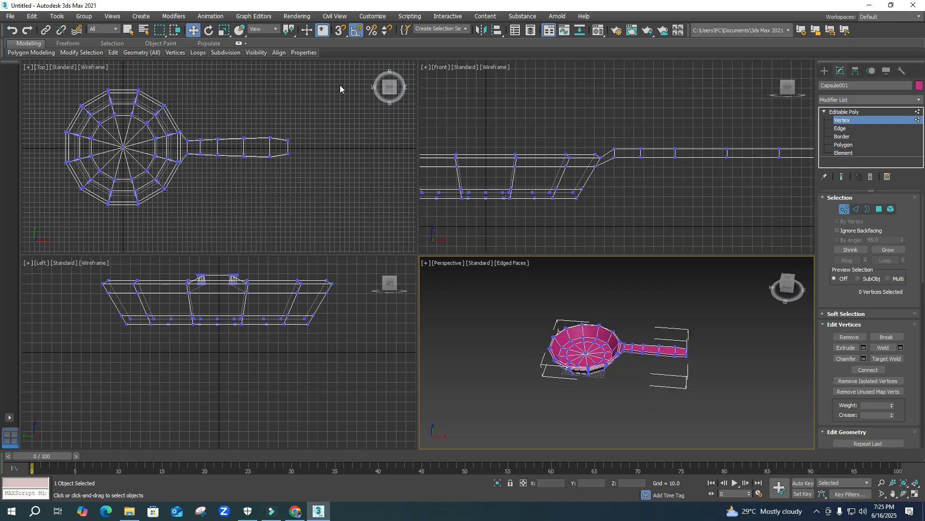
# Inset the top polygon at the outer end of the handle by 1.109.
pyautogui.click(301, 151)
pyautogui.click(443, 292)
pyautogui.hotkey('alt', 'w')
pyautogui.scroll(8, 424, 275)
pyautogui.scroll(-4, 439, 271)
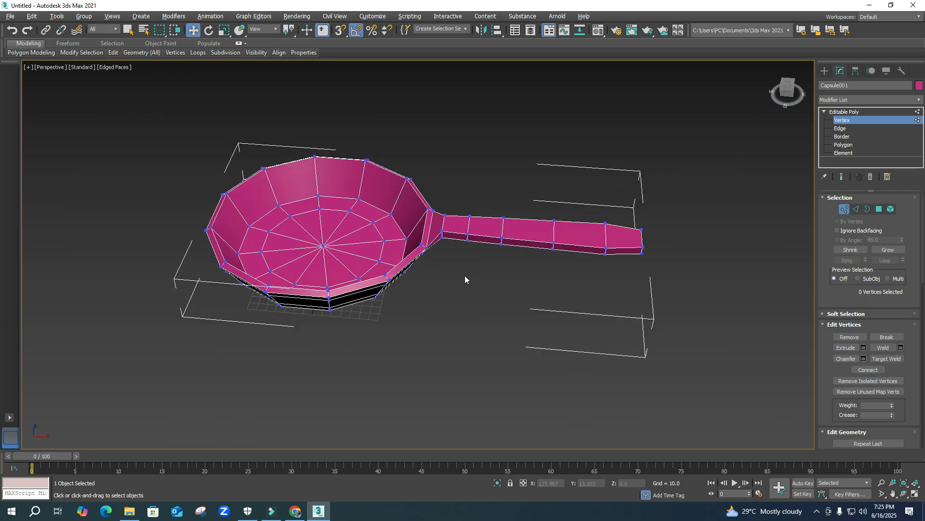
pyautogui.click(879, 209)
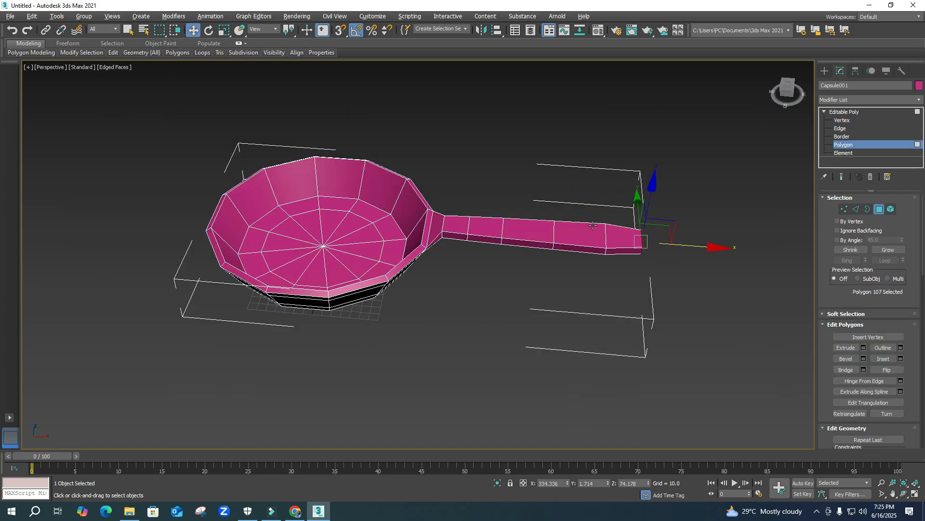
pyautogui.click(615, 232)
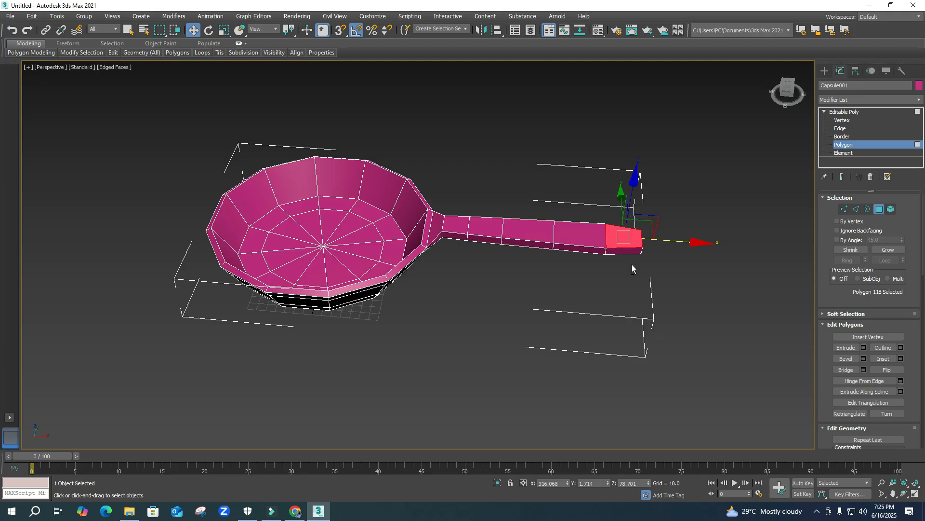
pyautogui.scroll(8, 632, 264)
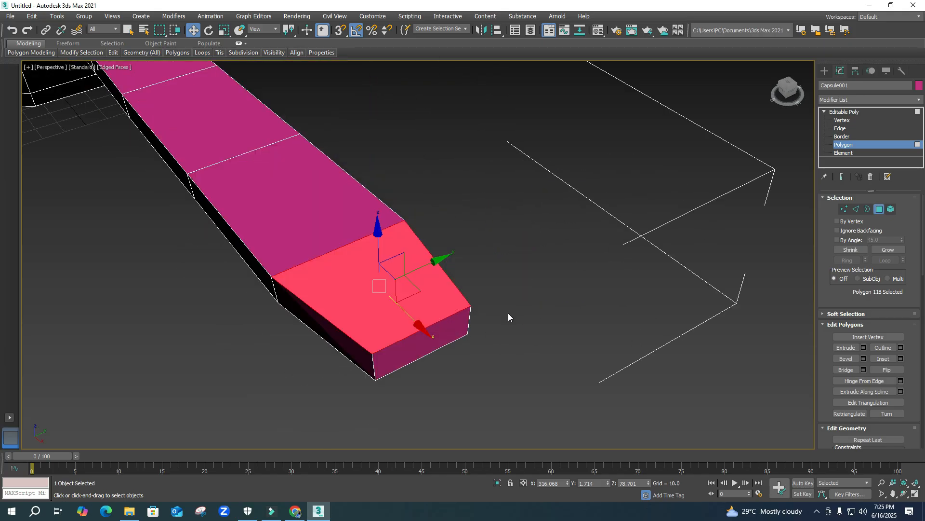
pyautogui.click(900, 359)
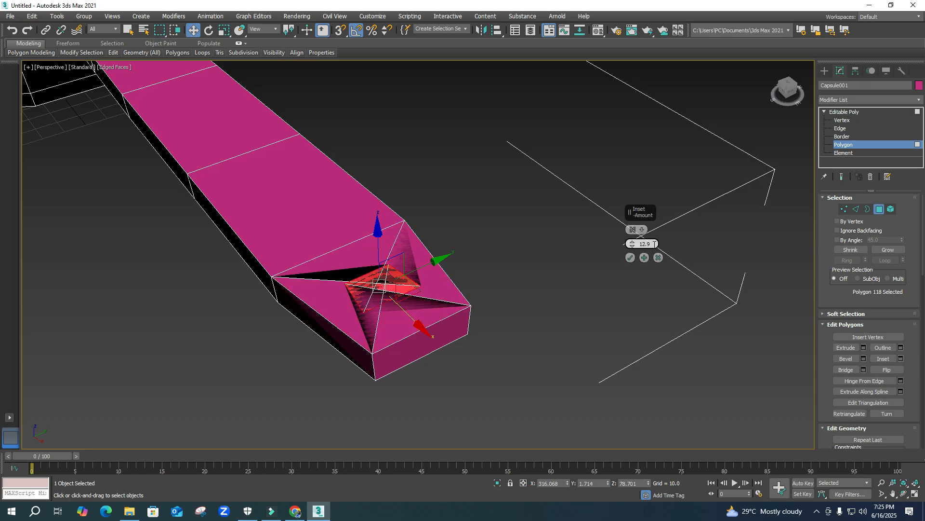
pyautogui.write('0')
pyautogui.press('Return')
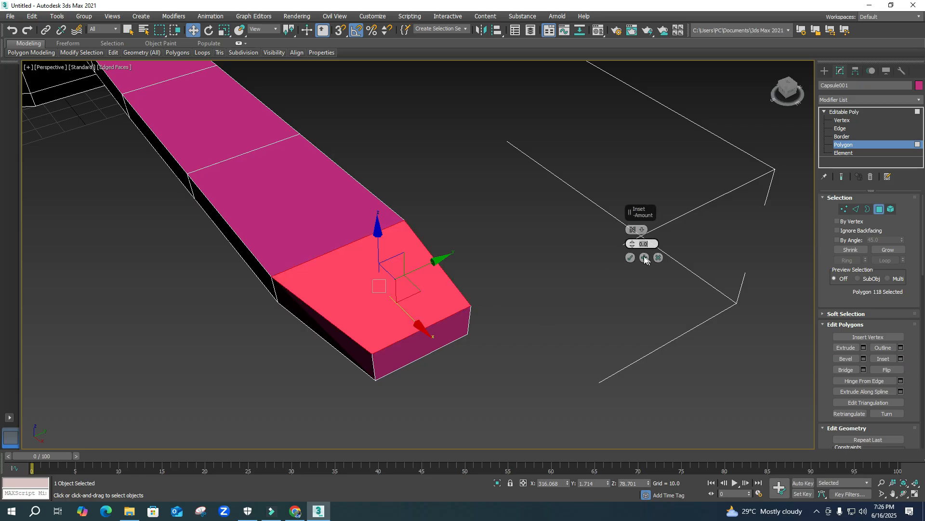
pyautogui.moveTo(631, 247); pyautogui.dragTo(631, 243)
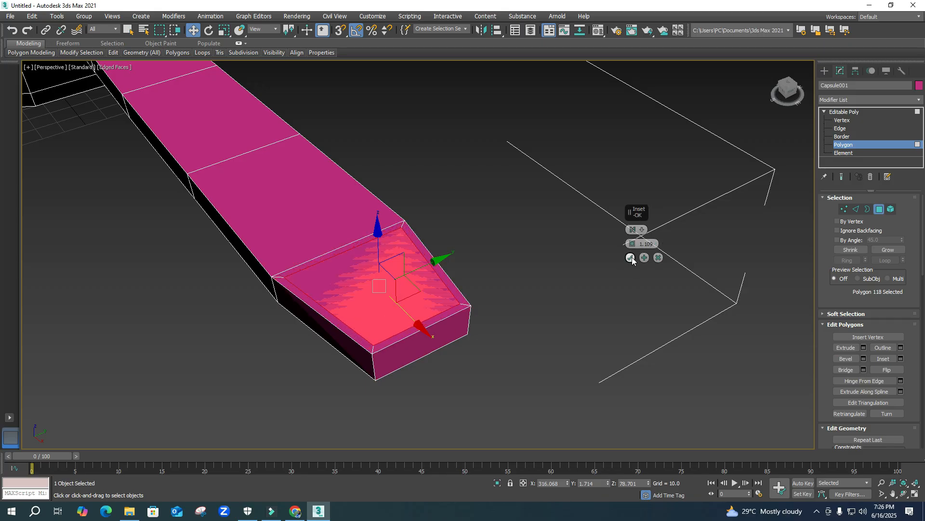
pyautogui.click(630, 257)
# Inset the matching polygon on the underside of the handle's end by 1.109.
pyautogui.keyDown('alt'); pyautogui.moveTo(413, 291); pyautogui.dragTo(388, 294, button='middle'); pyautogui.keyUp('alt')
pyautogui.click(388, 294)
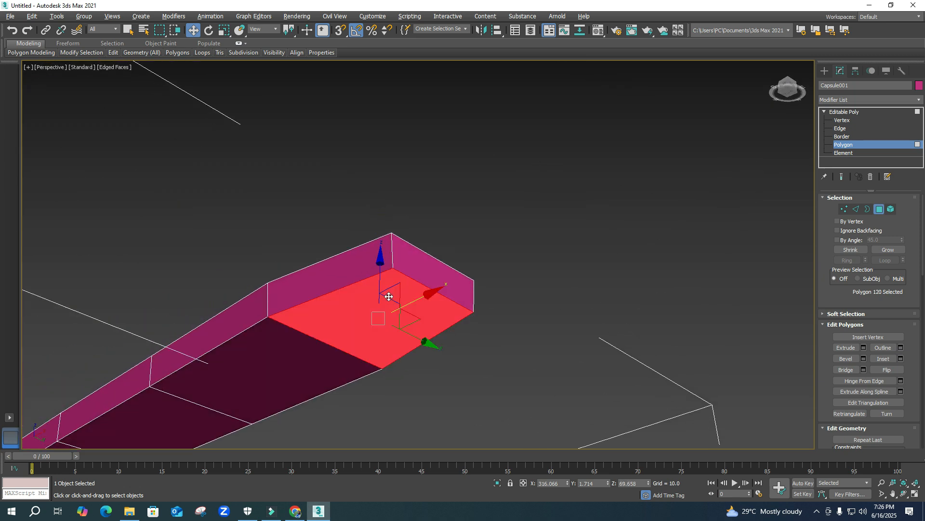
pyautogui.click(901, 358)
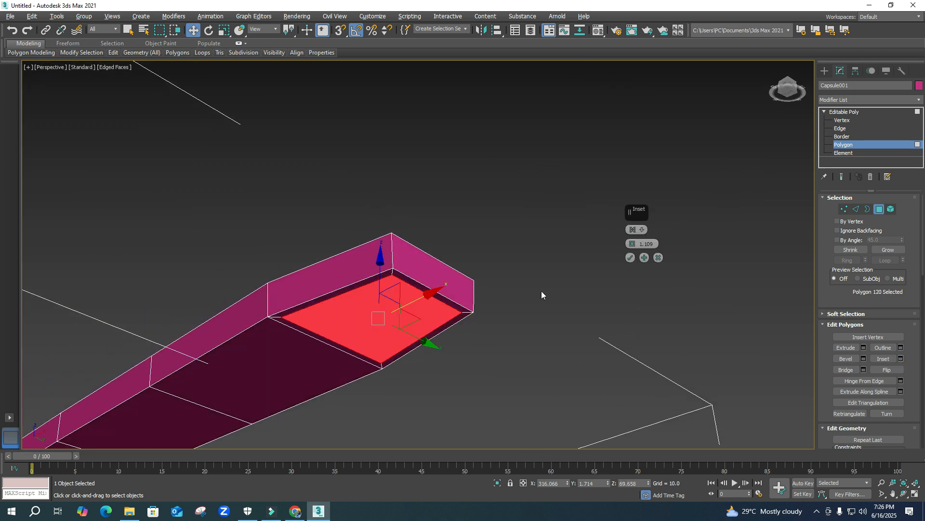
pyautogui.click(631, 257)
# Bridge the two inset polygons at the handle's end to open a hanging hole through it.
pyautogui.keyDown('alt'); pyautogui.moveTo(400, 264); pyautogui.dragTo(411, 329, button='middle'); pyautogui.keyUp('alt')
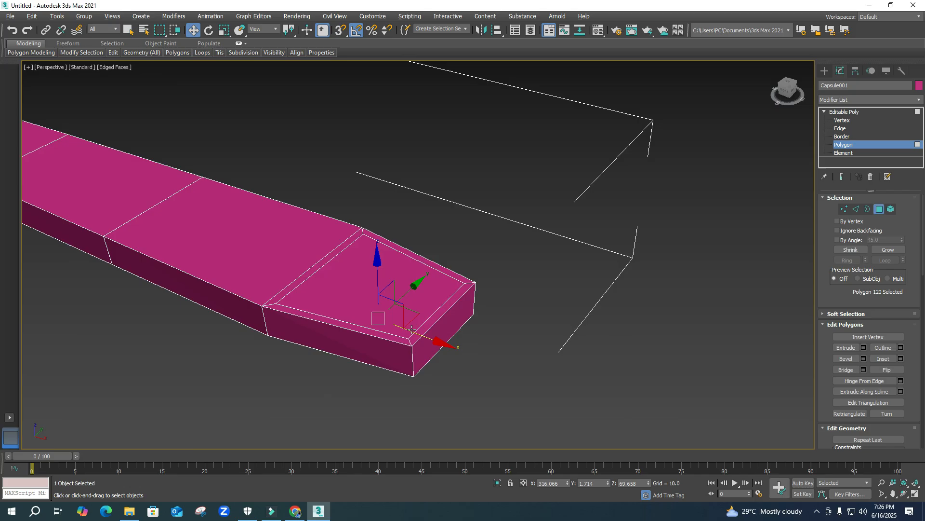
pyautogui.keyDown('ctrl'); pyautogui.click(357, 288); pyautogui.keyUp('ctrl')
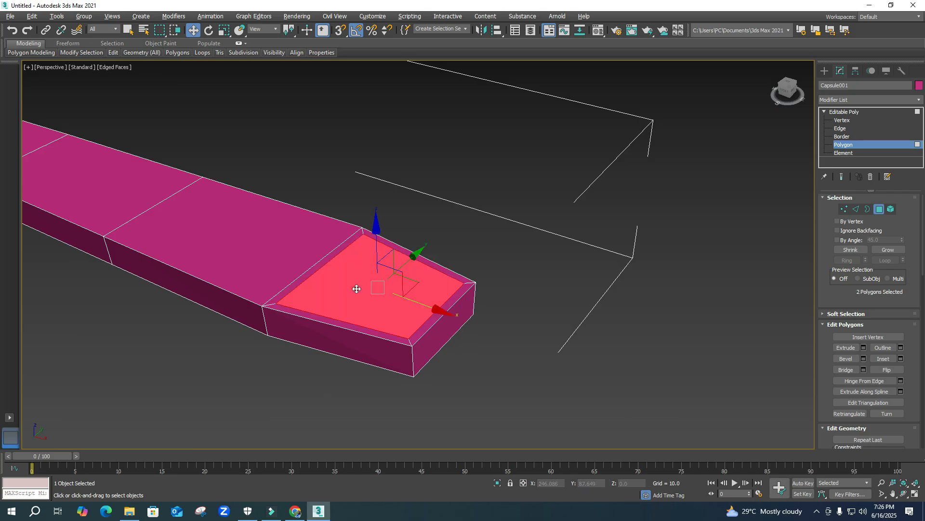
pyautogui.click(855, 369)
pyautogui.click(517, 310)
pyautogui.scroll(-4, 392, 265)
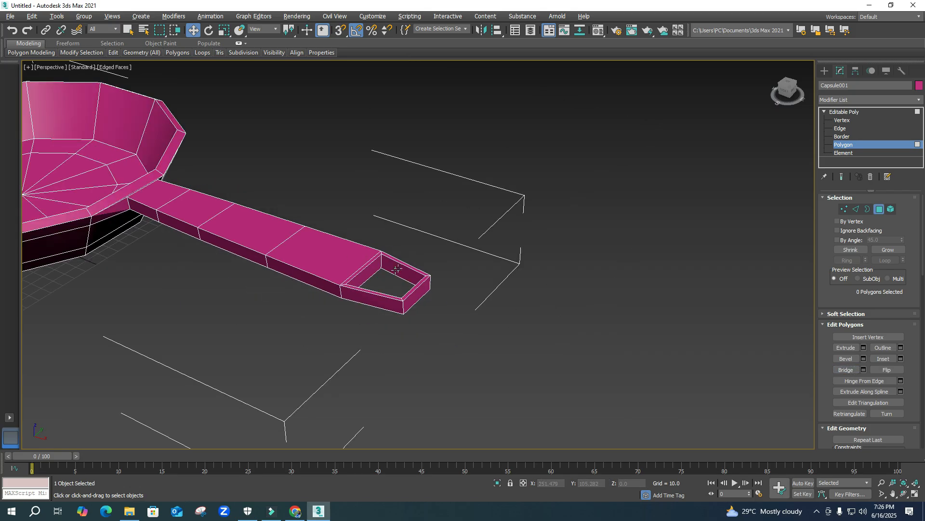
# Connect the ring of vertical edges inside the handle's hole with 2 segments and a pinch of 73.
pyautogui.moveTo(391, 264); pyautogui.dragTo(440, 254, button='middle')
pyautogui.click(841, 128)
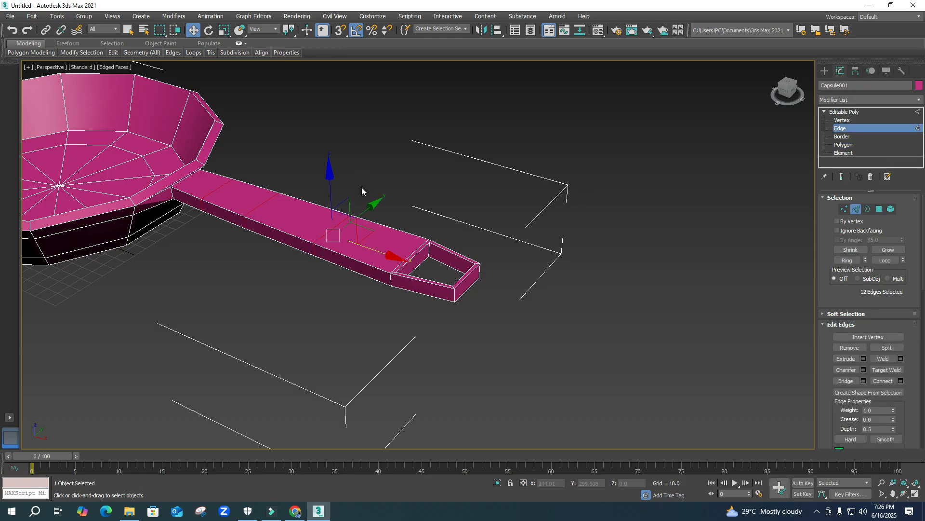
pyautogui.scroll(3, 426, 254)
pyautogui.click(435, 250)
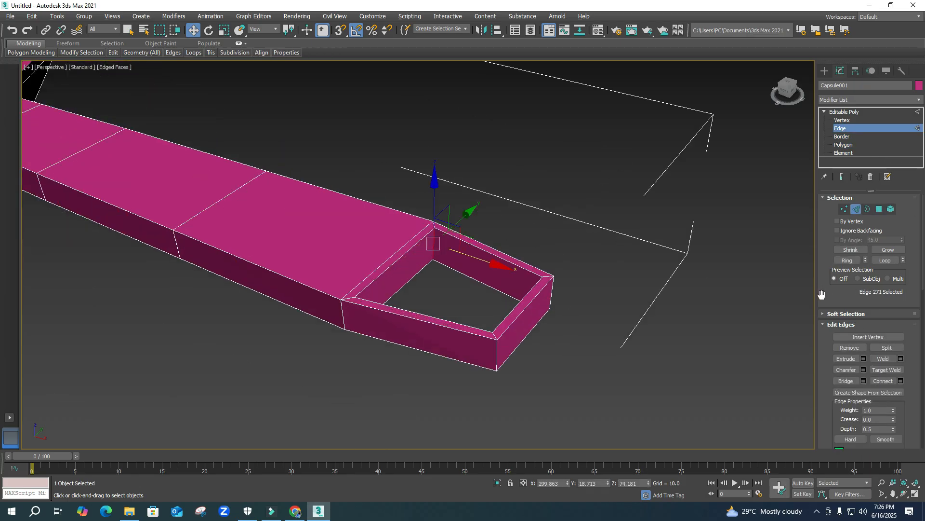
pyautogui.click(849, 261)
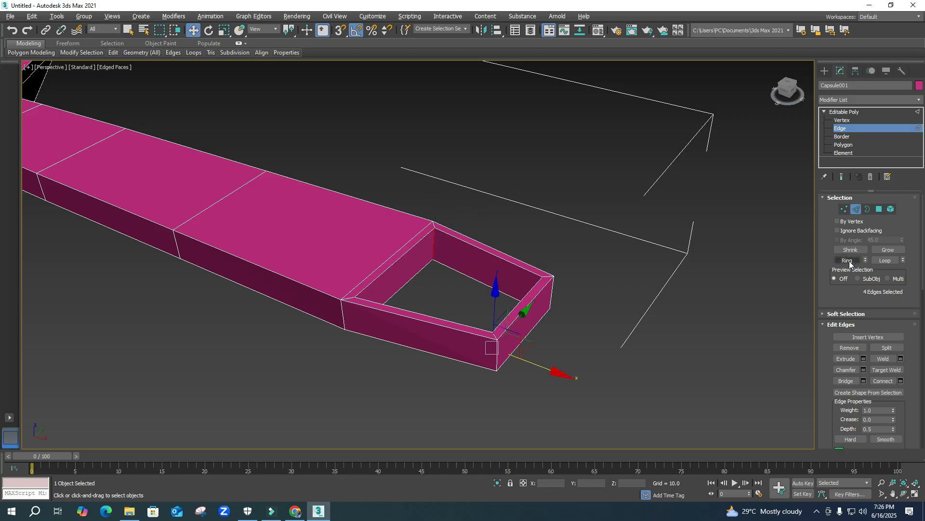
pyautogui.click(901, 382)
pyautogui.moveTo(635, 233); pyautogui.dragTo(634, 252)
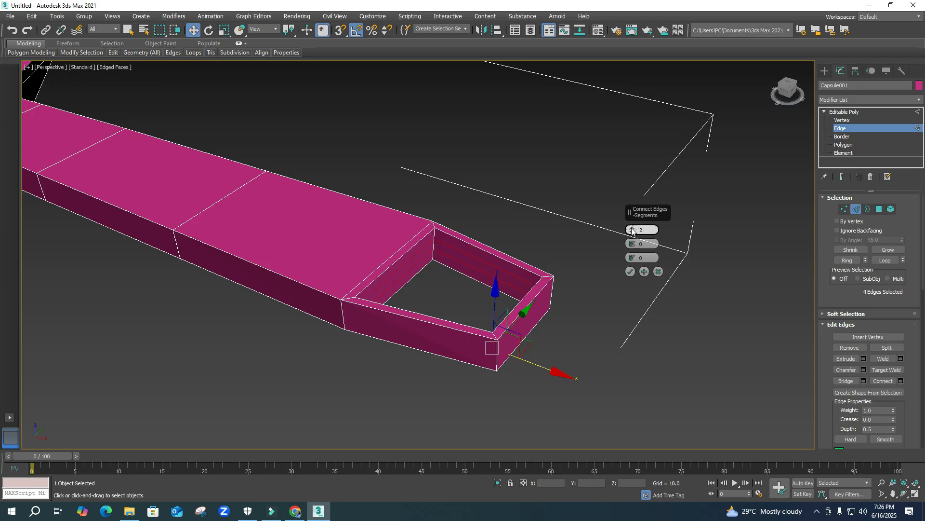
pyautogui.click(633, 228)
pyautogui.moveTo(633, 245); pyautogui.dragTo(623, 140)
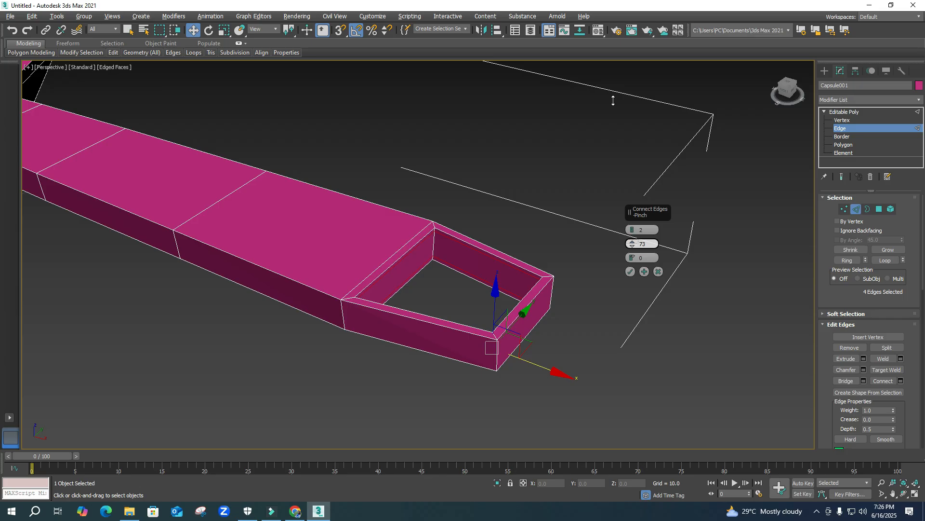
pyautogui.click(630, 271)
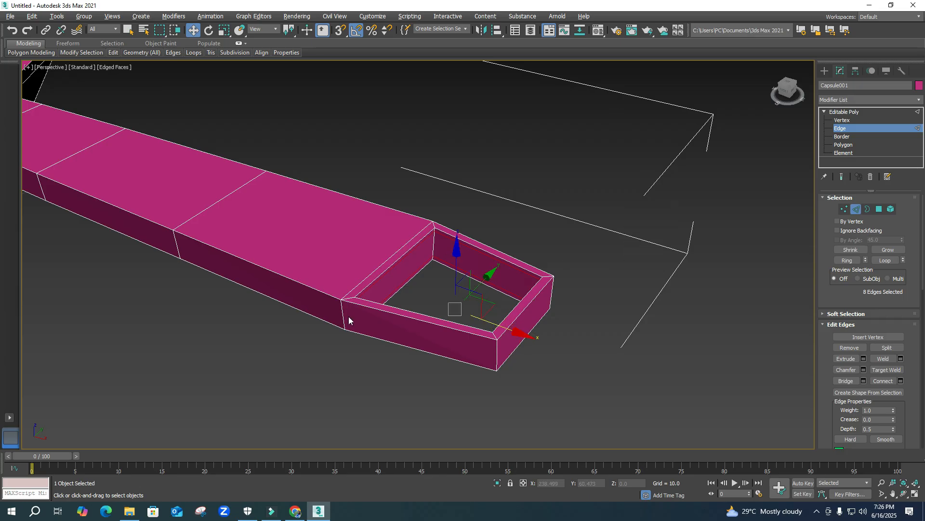
# Connect the ring of vertical side edges around the handle and bowl with 2 segments and a pinch of 73.
pyautogui.click(846, 261)
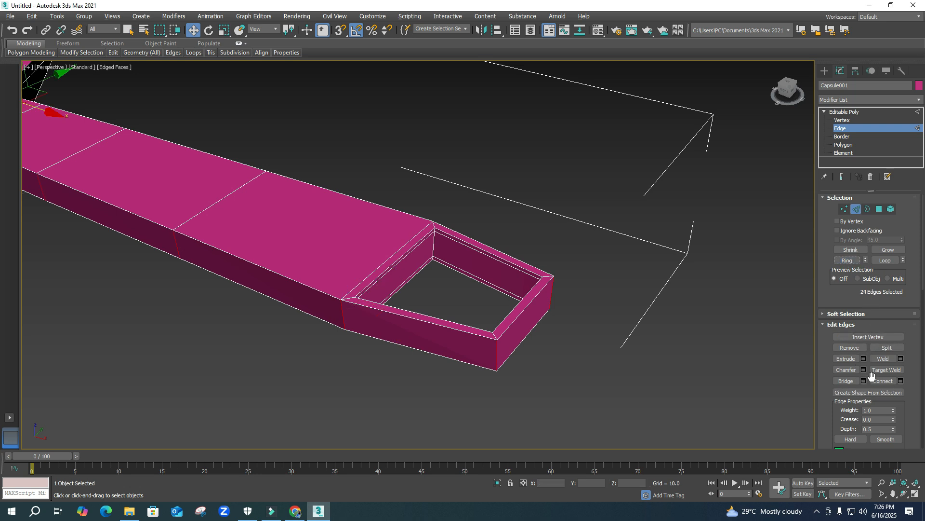
pyautogui.click(900, 381)
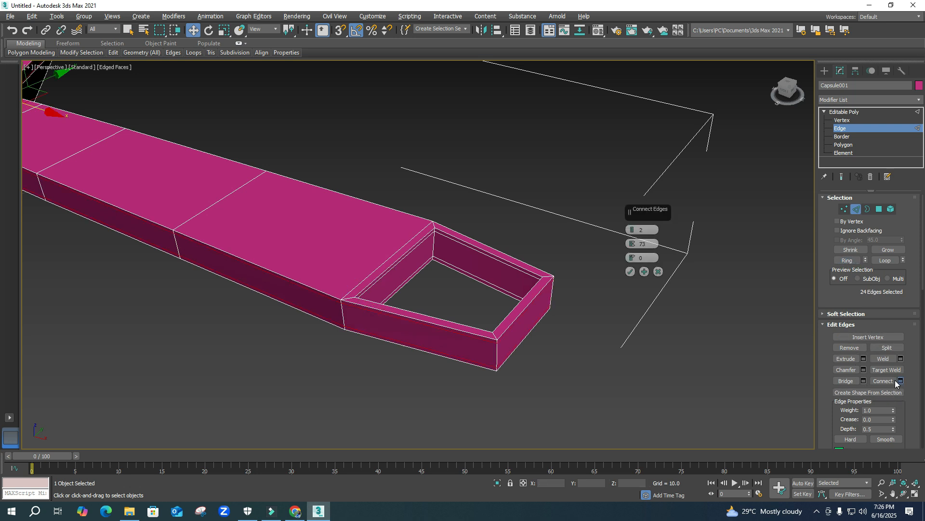
pyautogui.click(630, 271)
pyautogui.scroll(-4, 476, 328)
pyautogui.scroll(-5, 476, 328)
pyautogui.moveTo(403, 304); pyautogui.dragTo(507, 275, button='middle')
# Leave edge editing and apply a TurboSmooth modifier with 2 iterations to the pan.
pyautogui.click(856, 208)
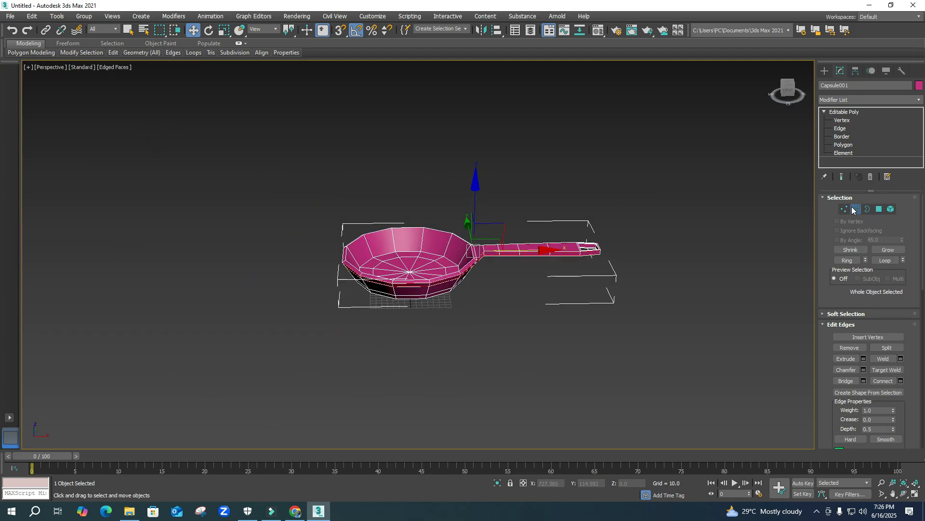
pyautogui.click(878, 101)
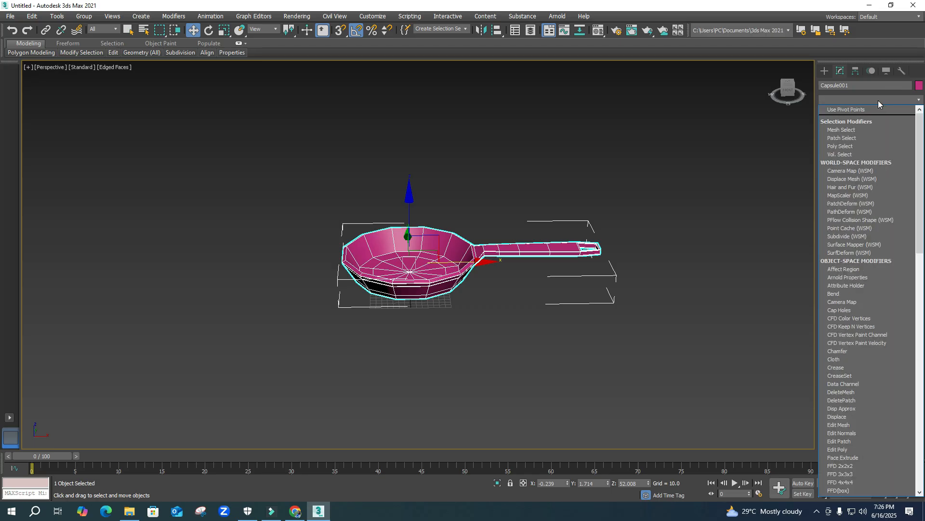
pyautogui.scroll(-15, 879, 290)
pyautogui.click(847, 306)
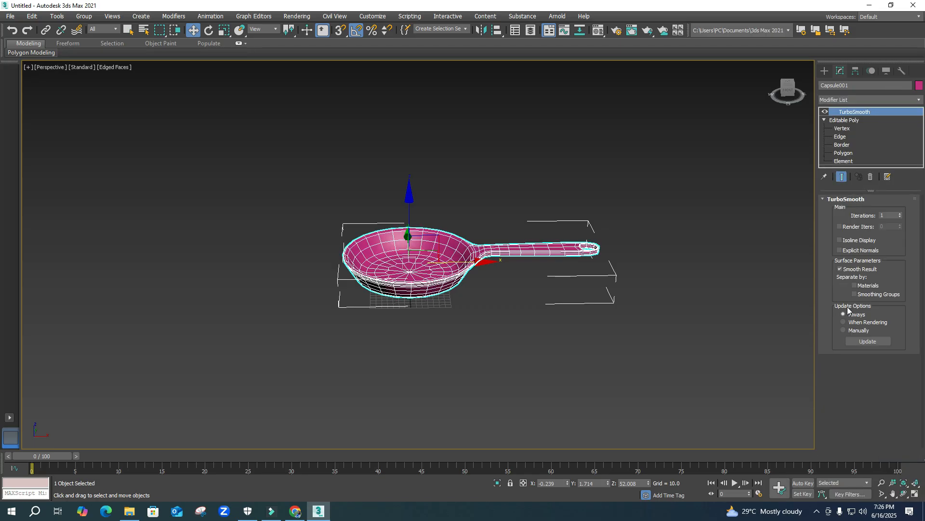
pyautogui.click(899, 214)
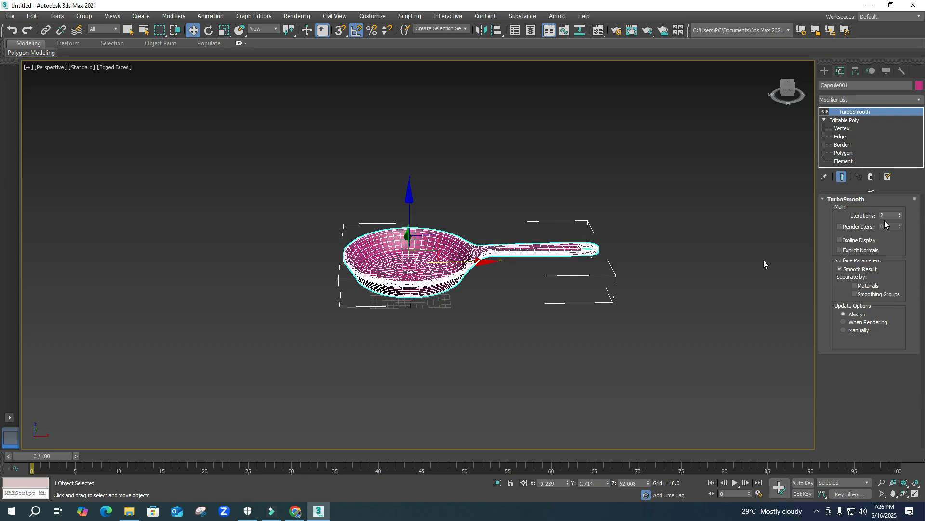
# Deselect the pan and examine its smoothed surface in shaded display without edges.
pyautogui.click(538, 325)
pyautogui.press('F4')
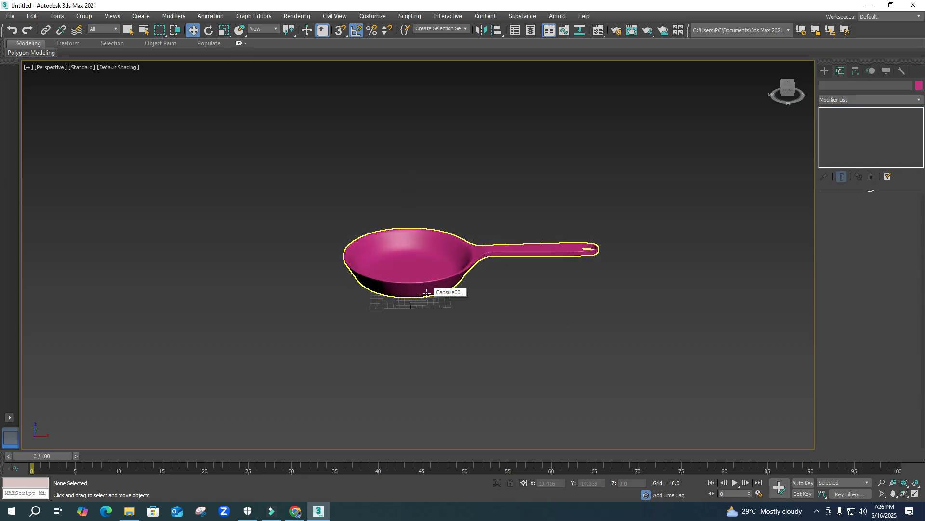
pyautogui.scroll(2, 427, 289)
pyautogui.moveTo(427, 291)
pyautogui.keyDown('alt'); pyautogui.mouseDown(button='middle')
pyautogui.moveTo(434, 213)
pyautogui.moveTo(436, 289)
pyautogui.mouseUp(button='middle'); pyautogui.keyUp('alt')
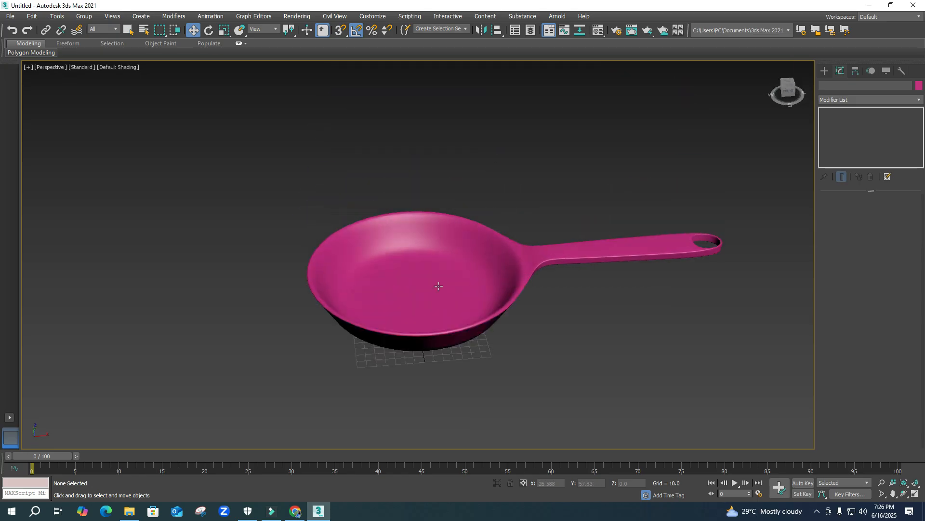
# Connect the ring of edges across the bowl's rim with 2 segments and a pinch of 73 in the Editable Poly.
pyautogui.click(490, 288)
pyautogui.click(841, 136)
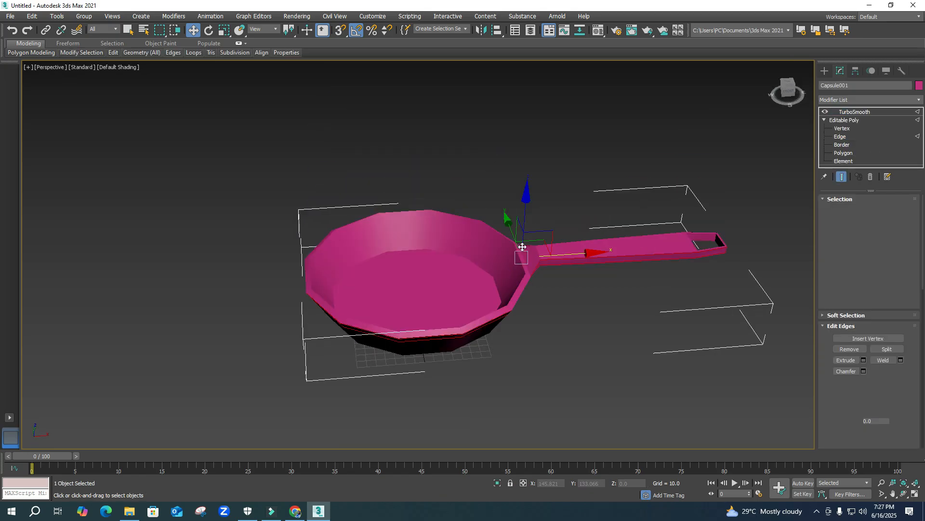
pyautogui.scroll(2, 519, 258)
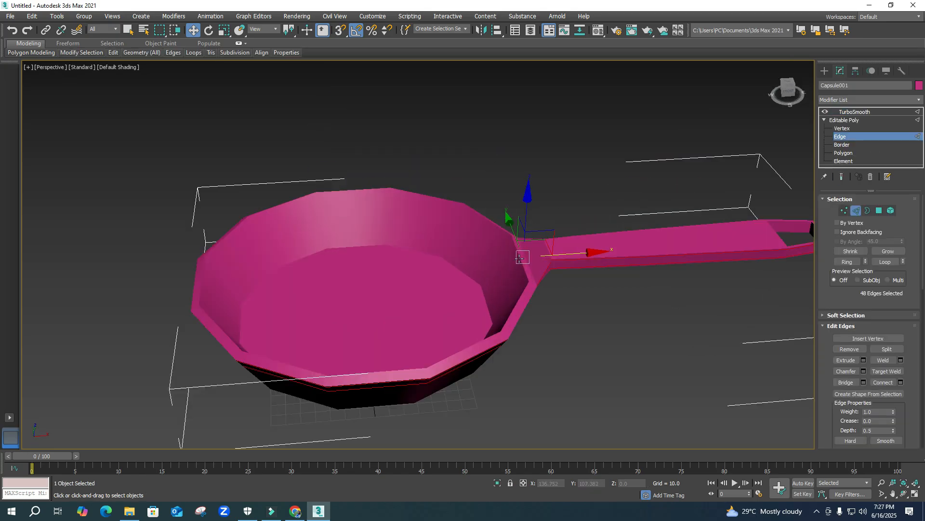
pyautogui.click(504, 334)
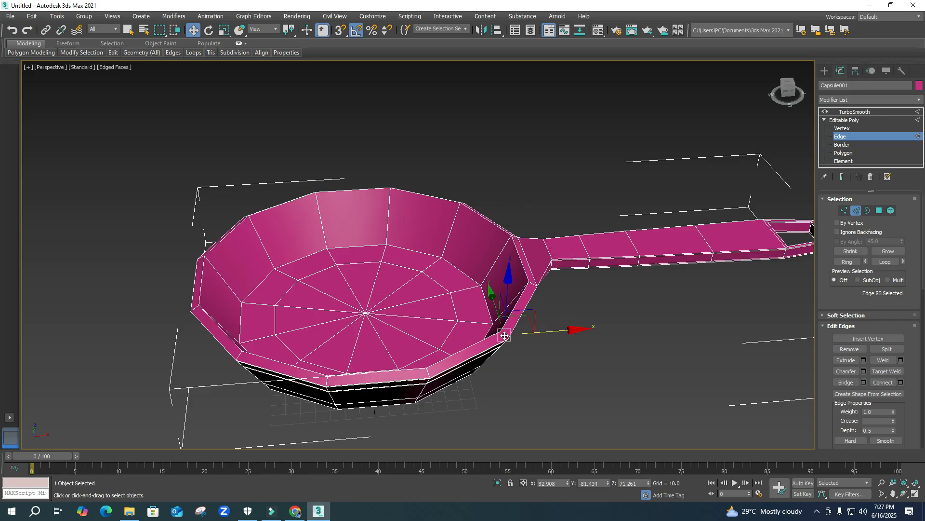
pyautogui.click(847, 263)
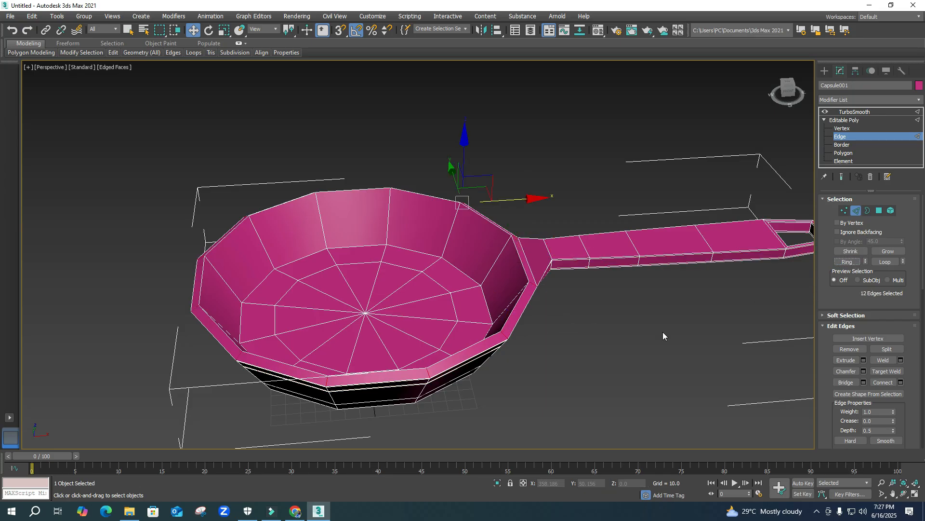
pyautogui.click(901, 382)
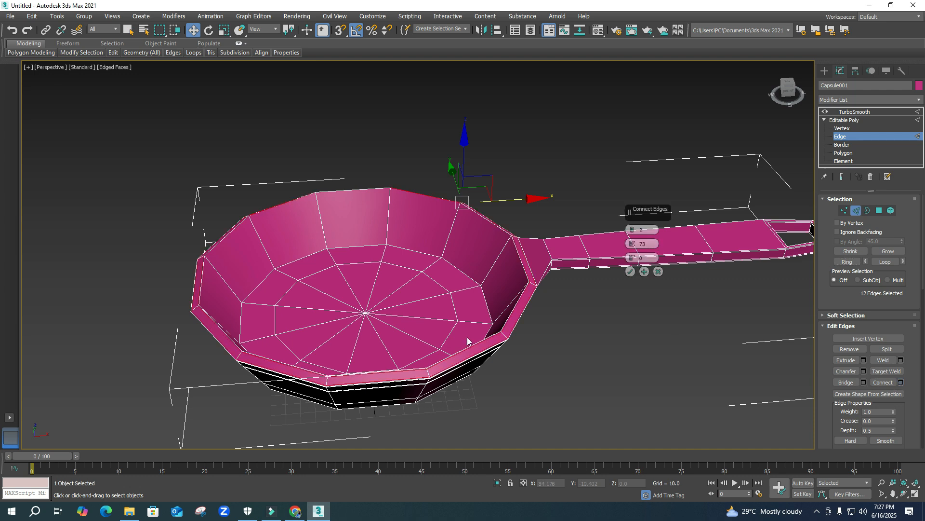
pyautogui.click(630, 272)
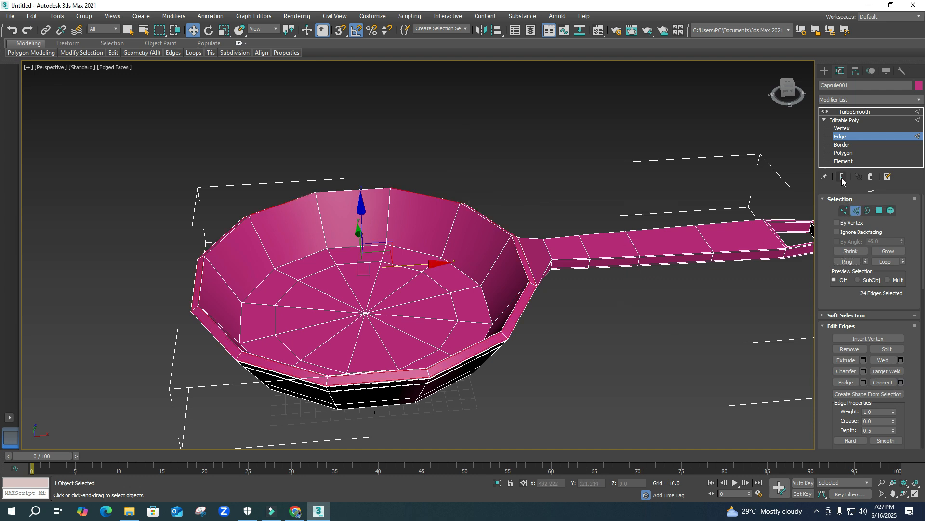
# Turn the end result display back on, leave edge editing, and inspect the deselected smoothed pan from the side.
pyautogui.click(842, 176)
pyautogui.click(857, 211)
pyautogui.click(615, 332)
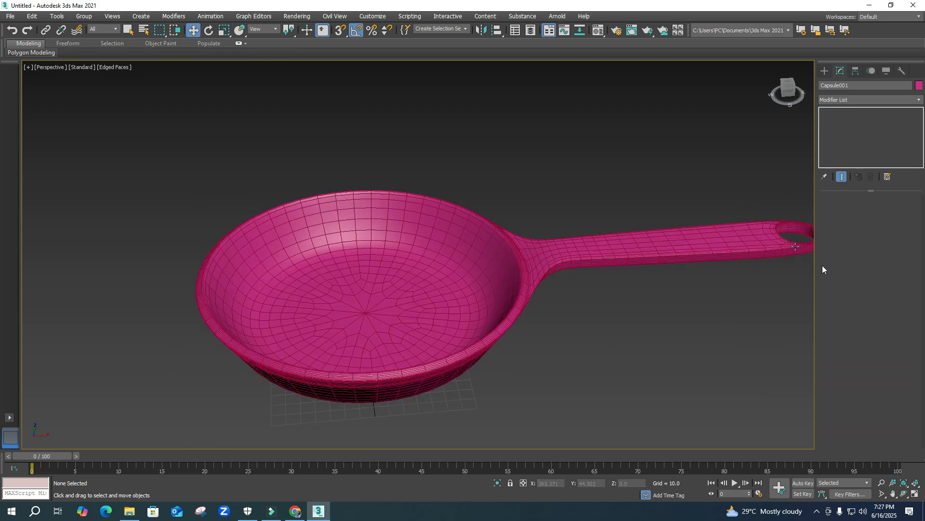
pyautogui.scroll(2, 423, 293)
pyautogui.scroll(-4, 424, 295)
pyautogui.keyDown('alt'); pyautogui.moveTo(495, 301); pyautogui.dragTo(444, 238, button='middle'); pyautogui.keyUp('alt')
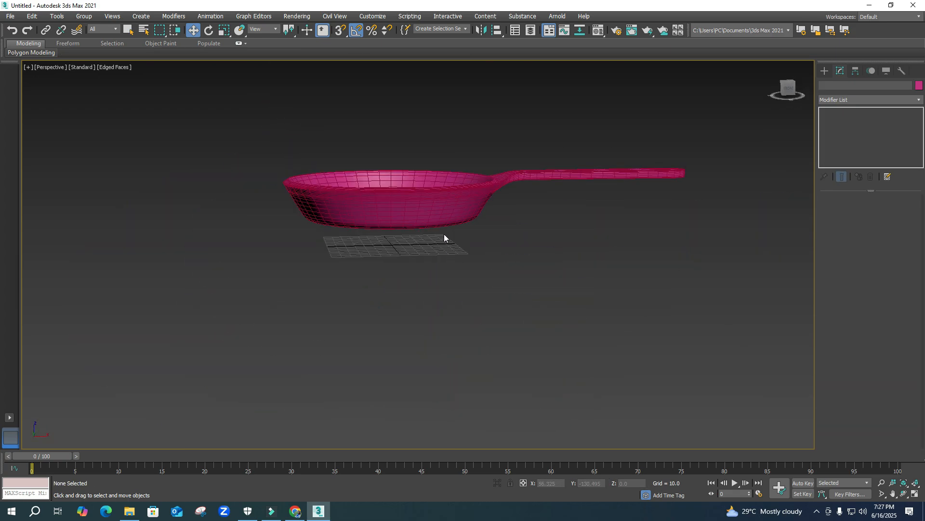
# Select the smoothed pan and return to the four-viewport layout with the whole pan in the Front view.
pyautogui.click(445, 224)
pyautogui.hotkey('alt', 'w')
pyautogui.scroll(-4, 627, 120)
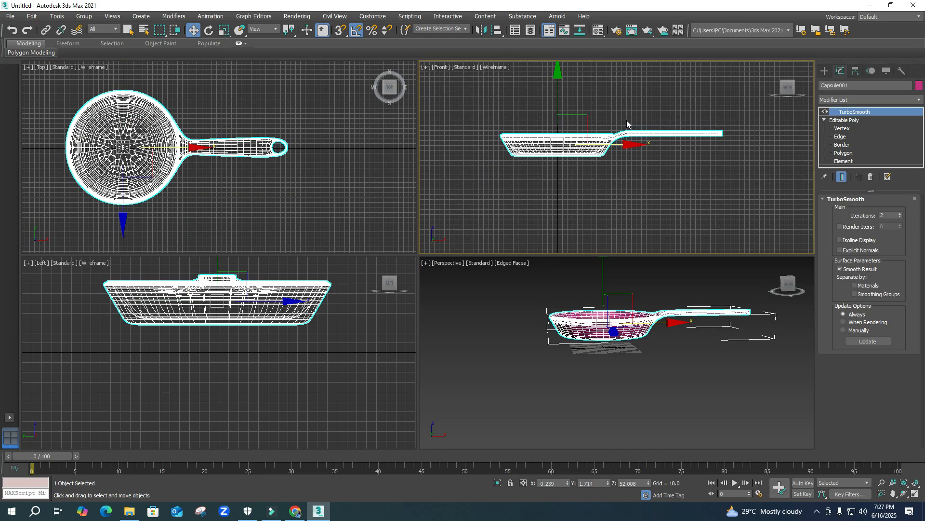
# Raise the three inner vertex columns of the pan's handle slightly in the enlarged Front view, using Editable Poly vertex editing.
pyautogui.click(844, 128)
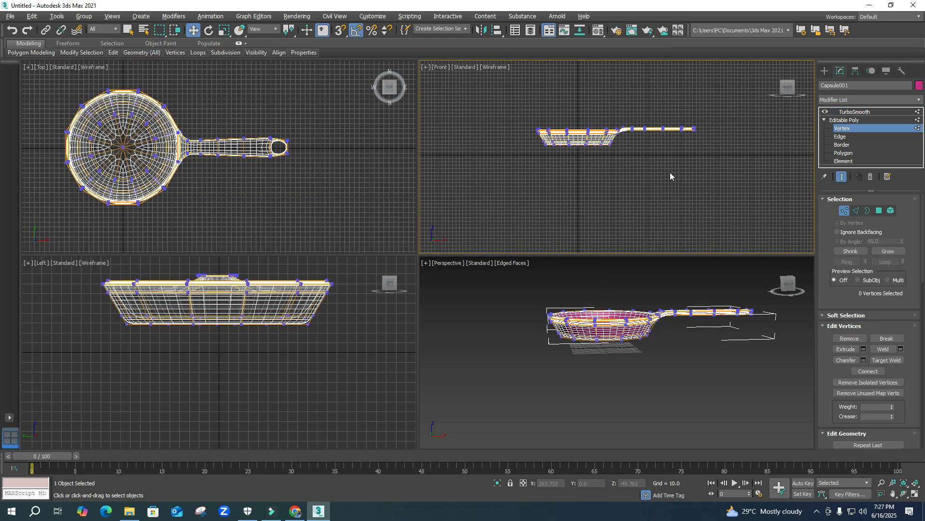
pyautogui.hotkey('alt', 'w')
pyautogui.moveTo(474, 193); pyautogui.dragTo(578, 206)
pyautogui.scroll(4, 511, 190)
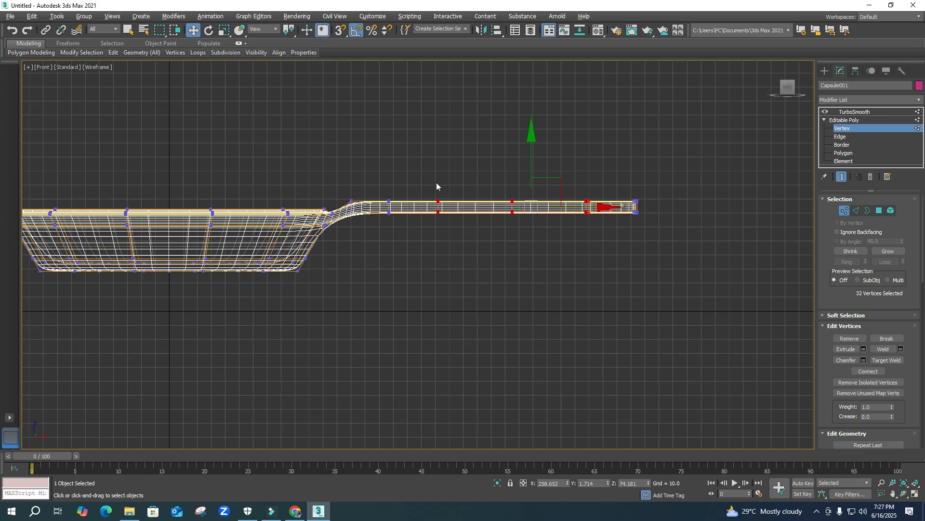
pyautogui.moveTo(531, 147); pyautogui.dragTo(530, 144)
# Raise the handle's two middle vertex columns a little more, and lift the column beside the bend near the bowl.
pyautogui.moveTo(526, 239); pyautogui.dragTo(525, 240)
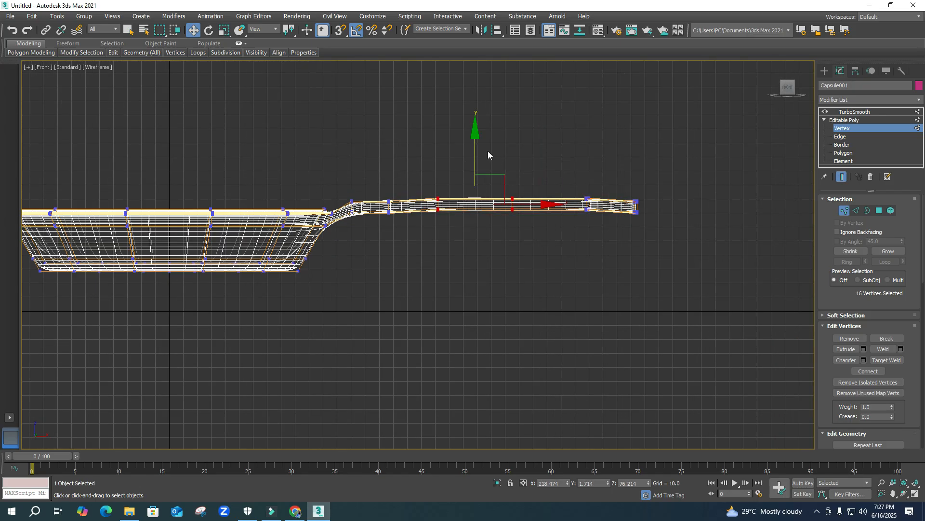
pyautogui.moveTo(476, 143); pyautogui.dragTo(475, 141)
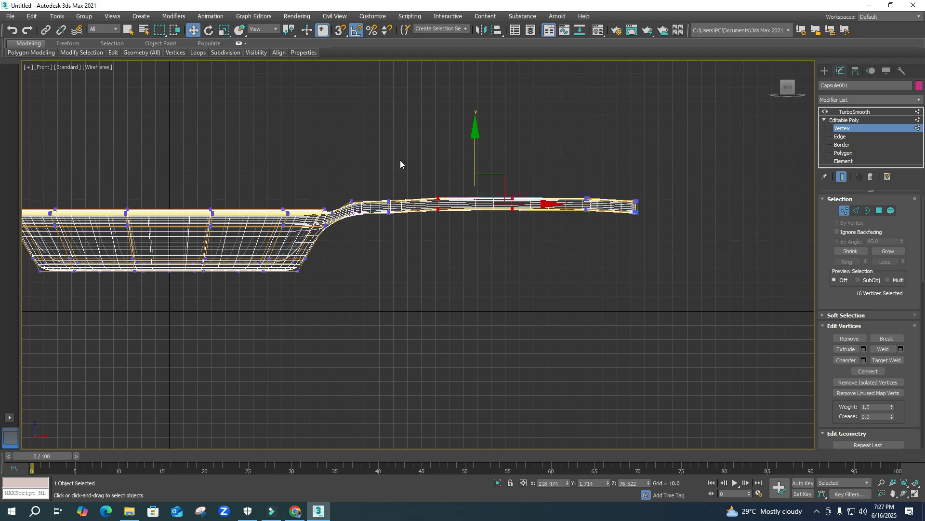
pyautogui.moveTo(400, 217); pyautogui.dragTo(371, 184)
pyautogui.moveTo(403, 235); pyautogui.dragTo(403, 236)
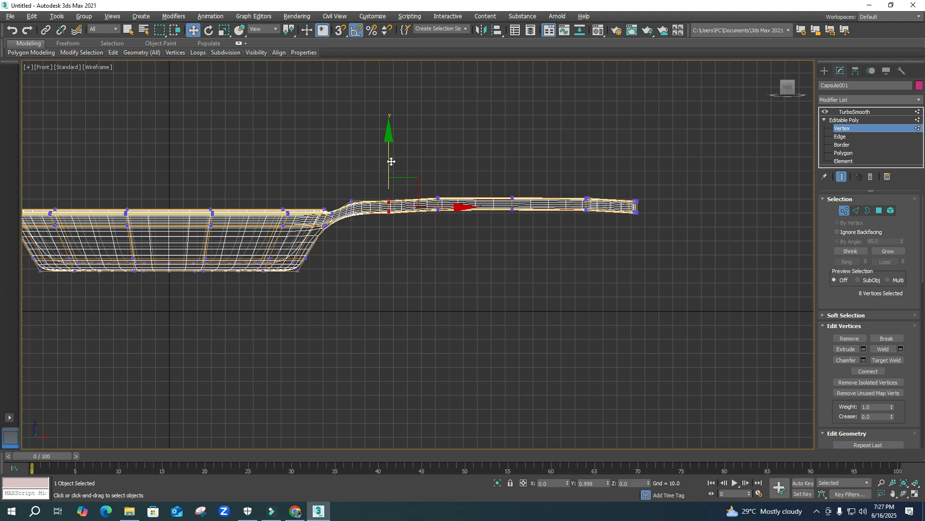
pyautogui.click(436, 267)
# Lower the vertices of the bowl's base to a height of about Z 29.7 to deepen the pan.
pyautogui.scroll(-3, 435, 267)
pyautogui.scroll(-2, 436, 268)
pyautogui.moveTo(394, 268); pyautogui.dragTo(488, 298, button='middle')
pyautogui.scroll(4, 387, 291)
pyautogui.moveTo(686, 339); pyautogui.dragTo(686, 340)
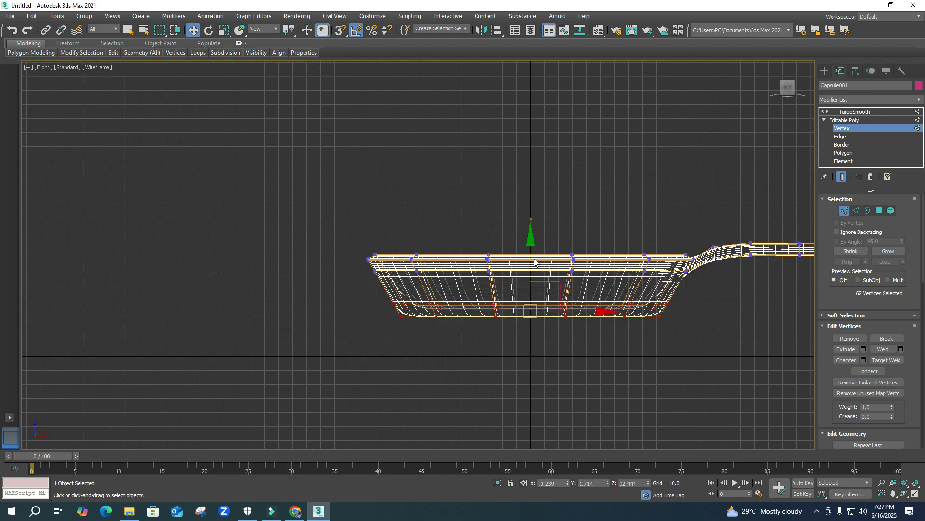
pyautogui.moveTo(530, 254); pyautogui.dragTo(529, 258)
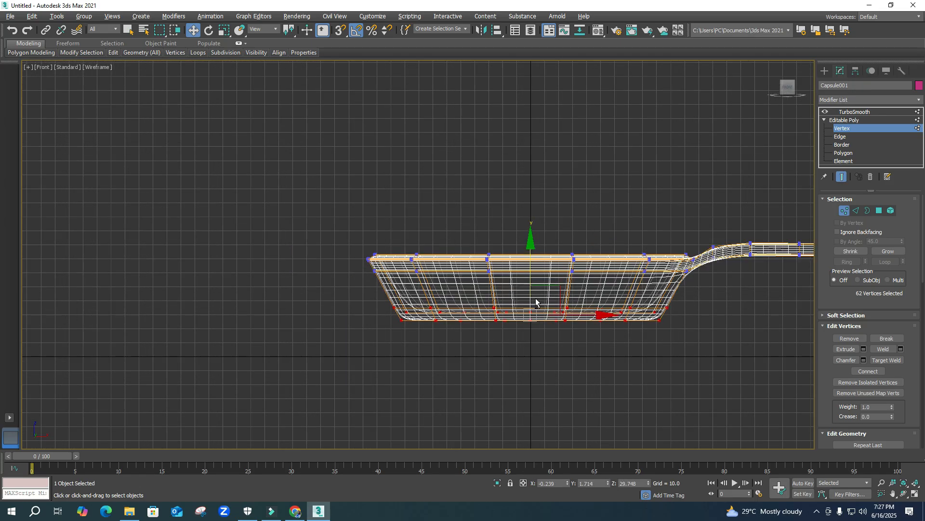
# Leave vertex editing and show the deselected pan in the enlarged Perspective view, shaded without edges.
pyautogui.hotkey('alt', 'w')
pyautogui.middleClick(606, 349)
pyautogui.hotkey('alt', 'w')
pyautogui.keyDown('alt'); pyautogui.moveTo(503, 302); pyautogui.dragTo(481, 313, button='middle'); pyautogui.keyUp('alt')
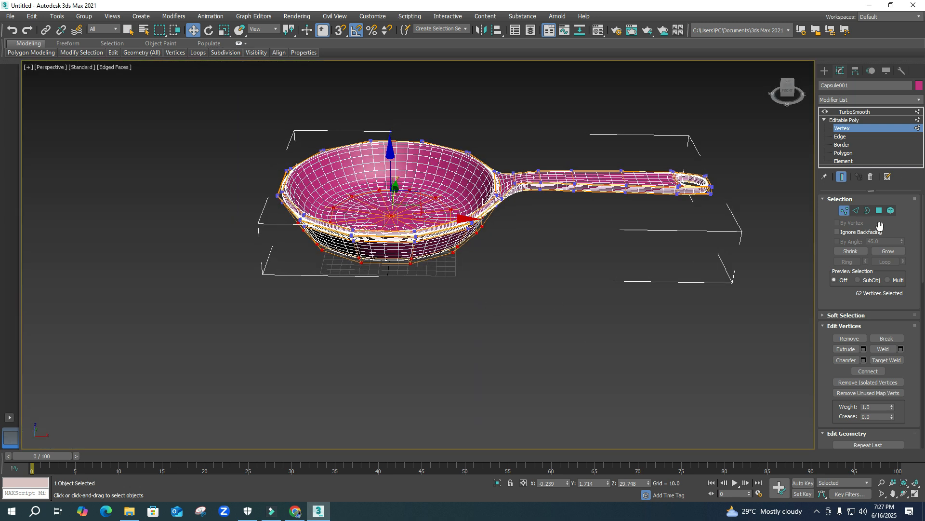
pyautogui.click(844, 210)
pyautogui.click(546, 296)
pyautogui.press('F4')
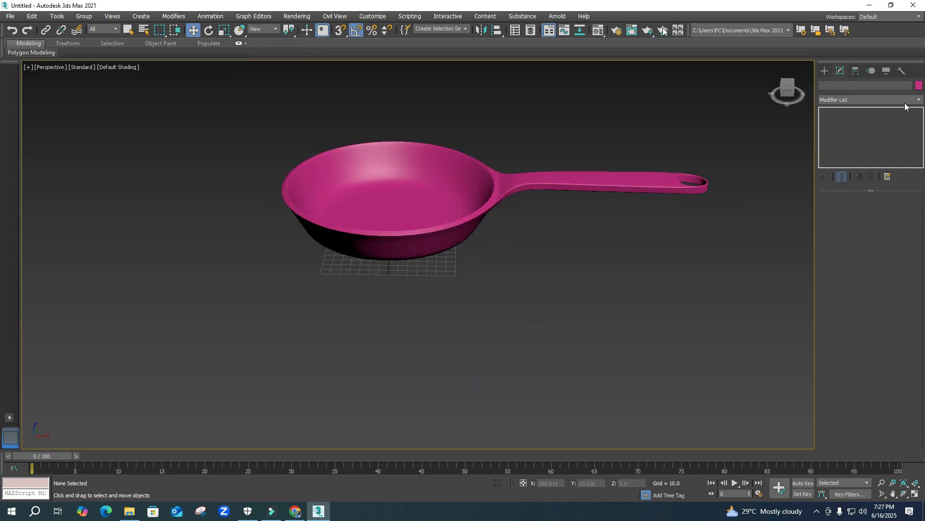
# Select the finished pan and inspect its smoothed shape from an angled view.
pyautogui.scroll(-4, 356, 292)
pyautogui.click(394, 237)
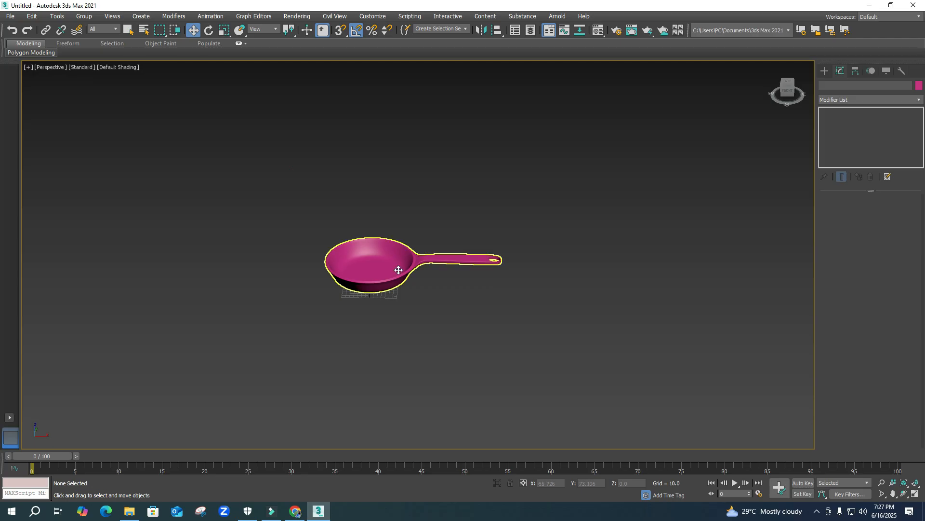
pyautogui.keyDown('alt'); pyautogui.moveTo(388, 311); pyautogui.dragTo(449, 304, button='middle'); pyautogui.keyUp('alt')
pyautogui.scroll(5, 456, 299)
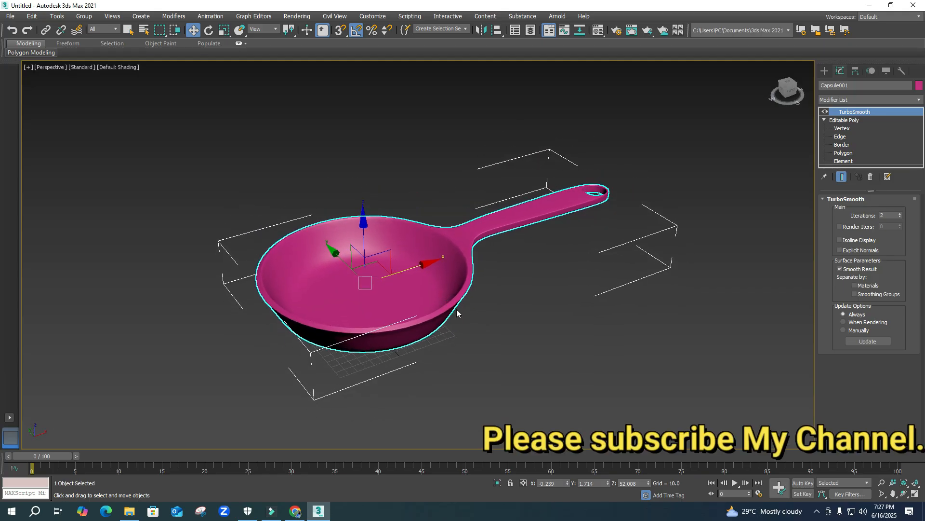